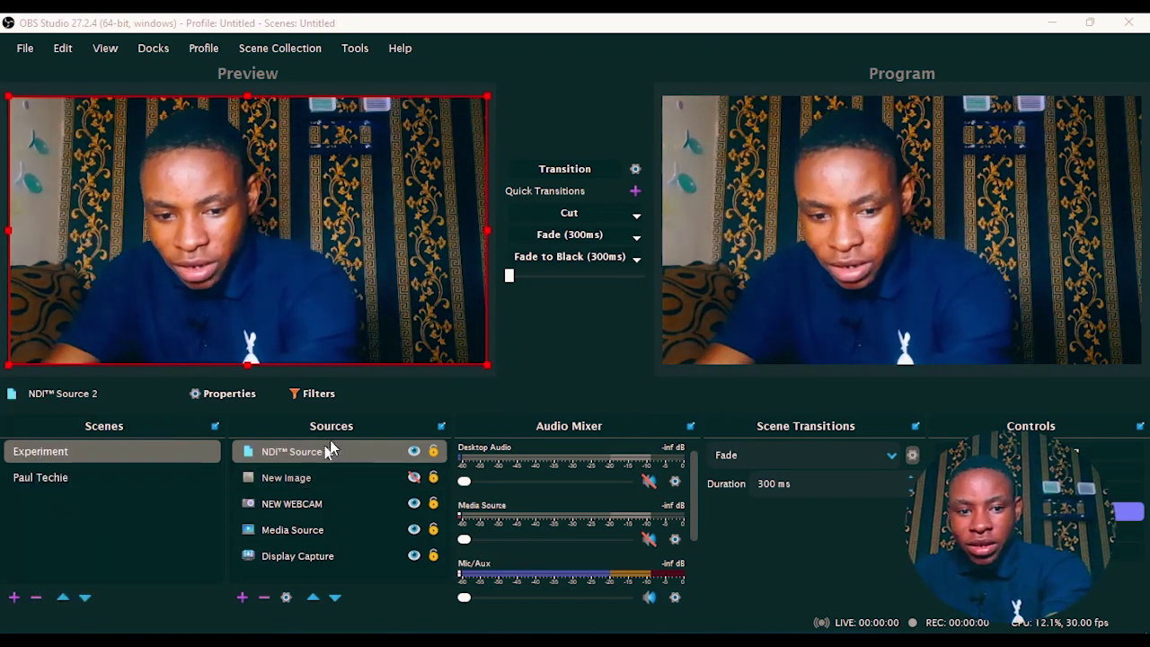
Remove the NDI™ Source 2 source from the Experiment scene and confirm its removal.
{"action": "key", "text": "Delete"}
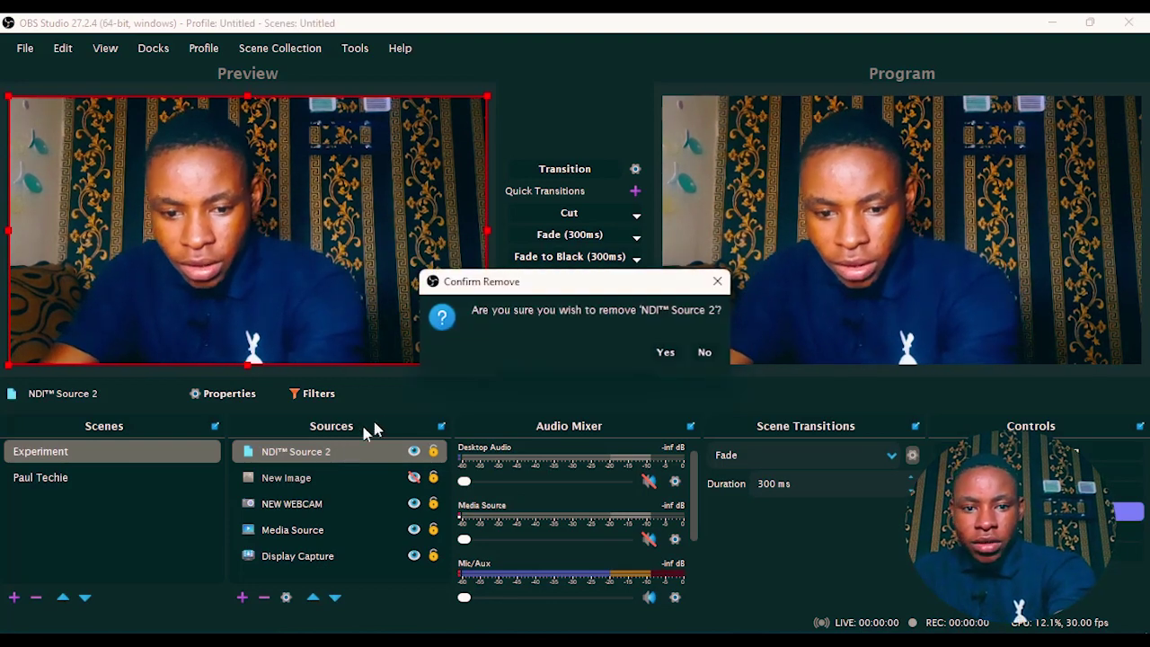
{"action": "left_click", "coordinate": [662, 351]}
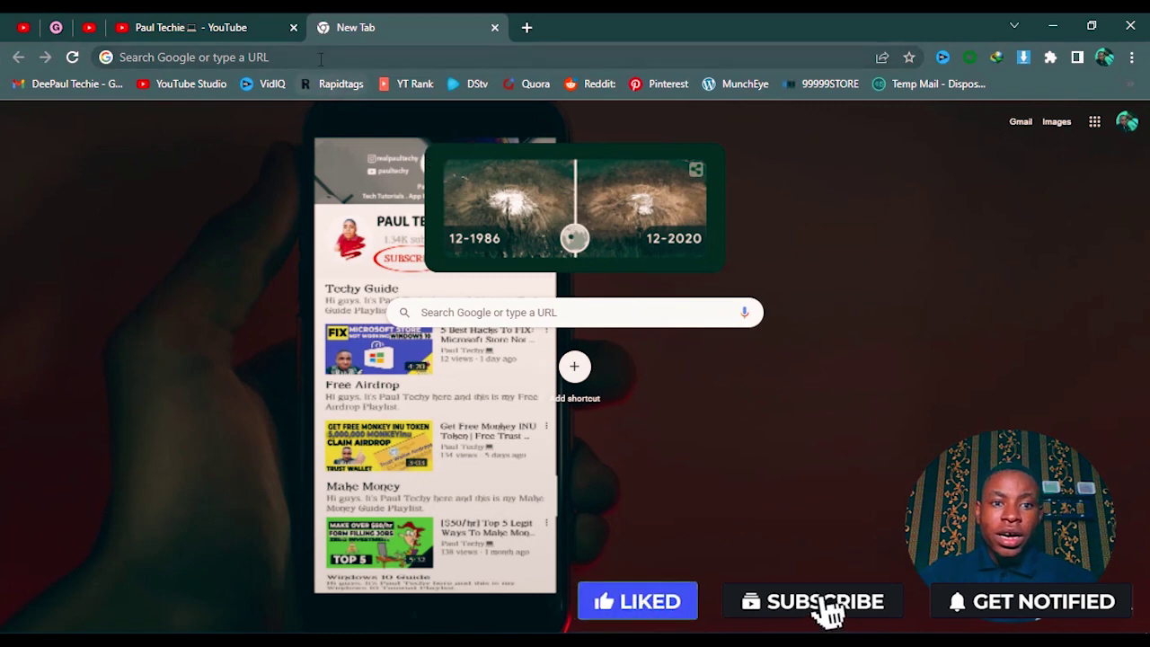
In Chrome, search Google for "newtek ndi plugin" and open the OBS Project result for NewTek NDI integration 4.9.1.
{"action": "left_click", "coordinate": [319, 58]}
{"action": "type", "text": "net"}
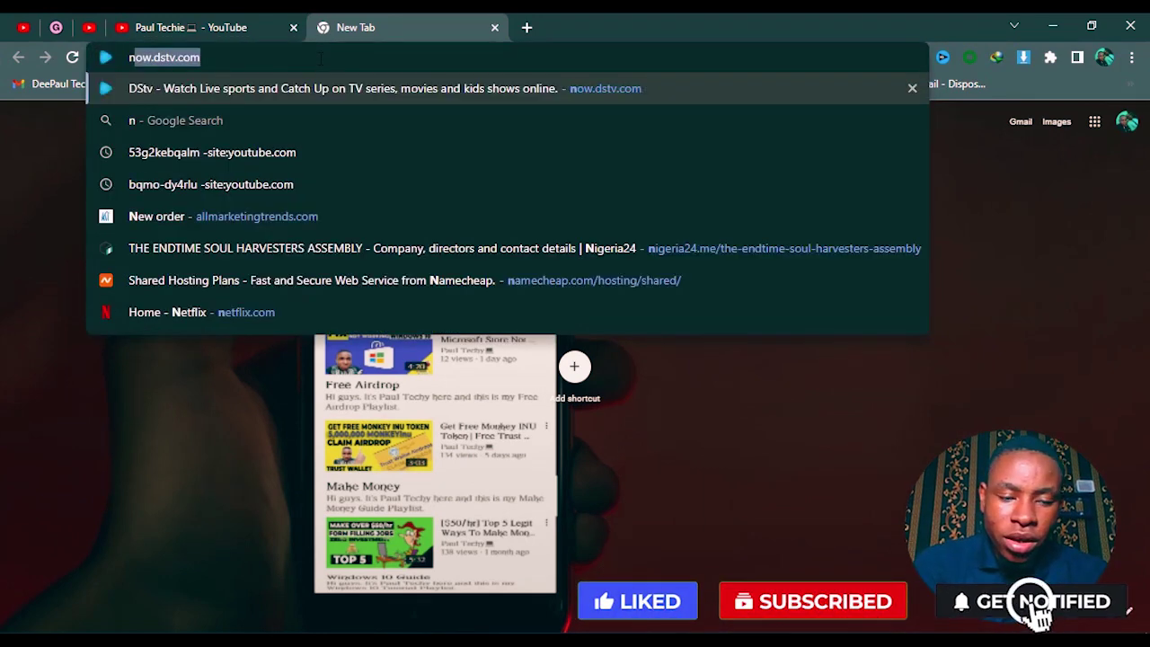
{"action": "key", "text": "BackSpace"}
{"action": "key", "text": "BackSpace"}
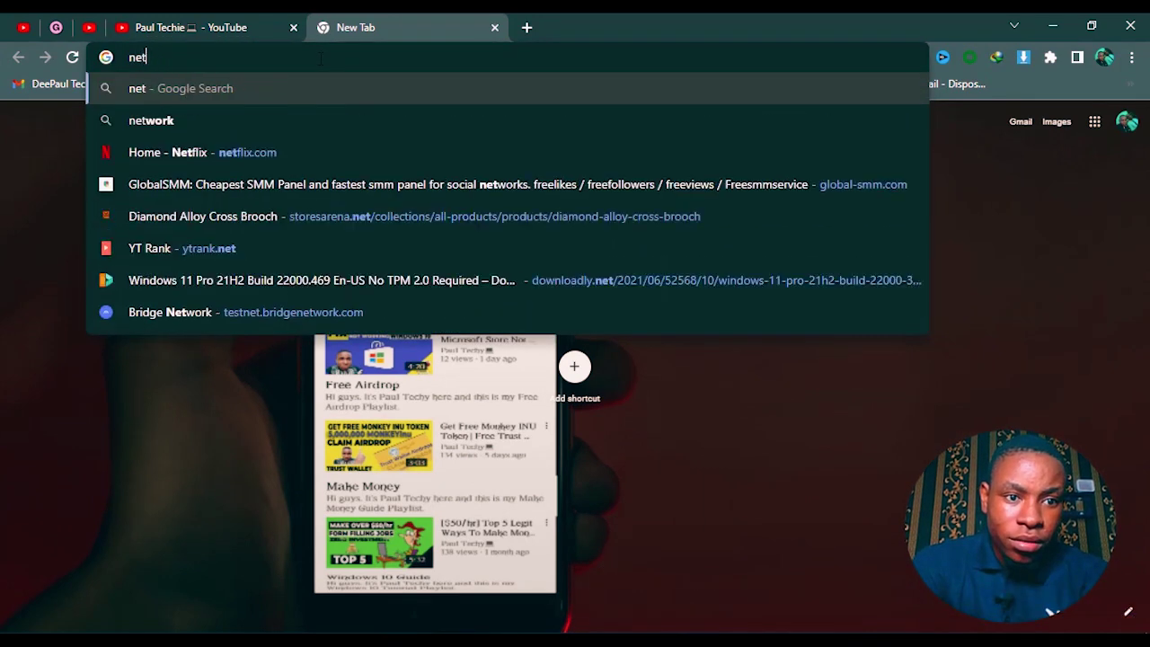
{"action": "type", "text": "wtek "}
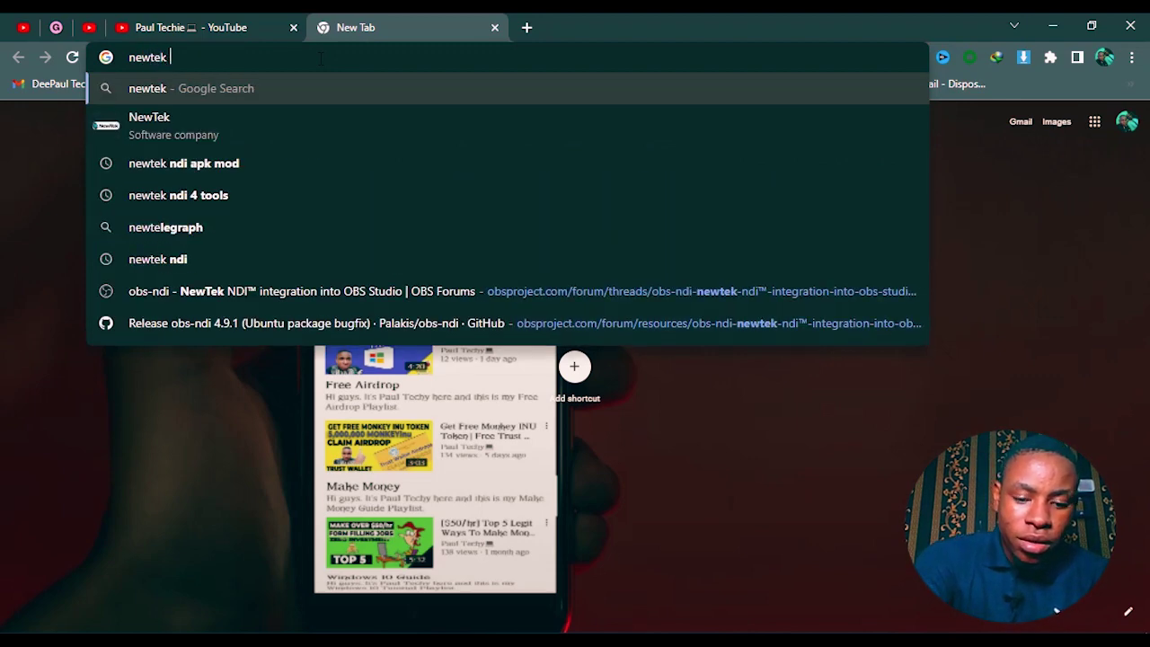
{"action": "type", "text": "ndi plugin"}
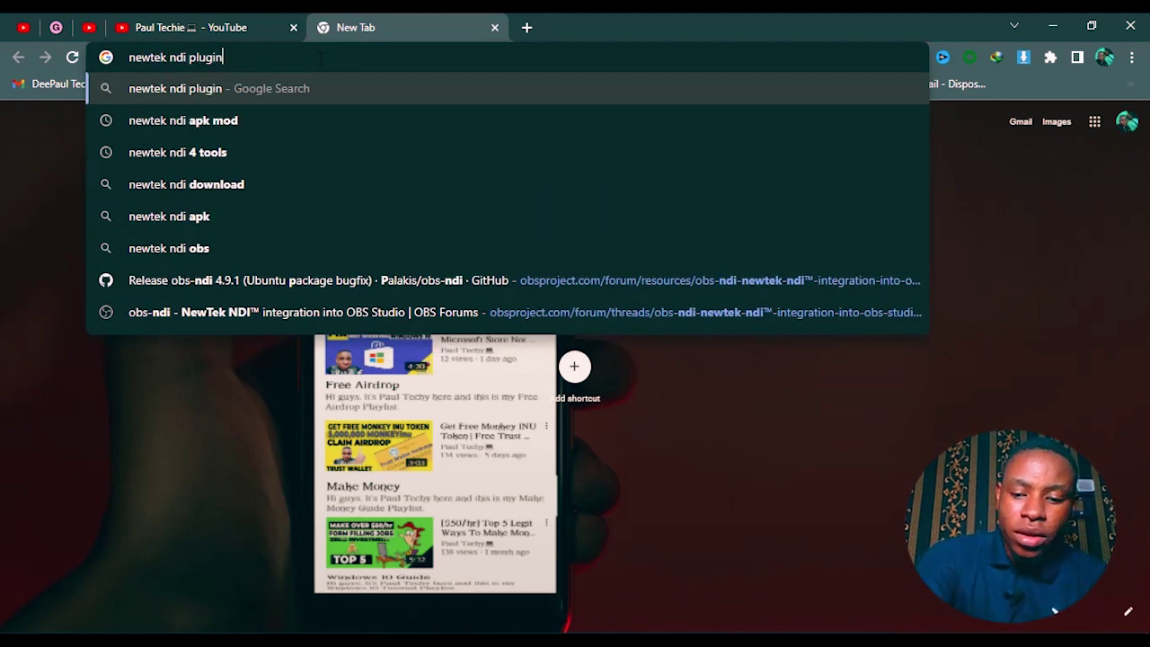
{"action": "key", "text": "Return"}
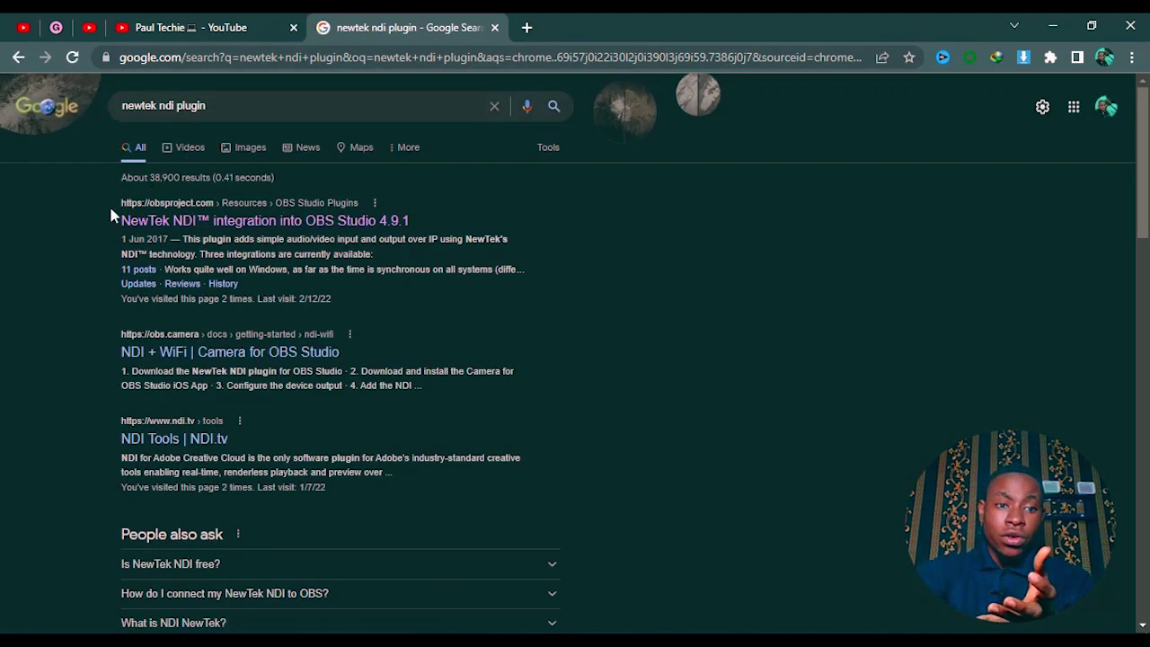
{"action": "left_click", "coordinate": [157, 223]}
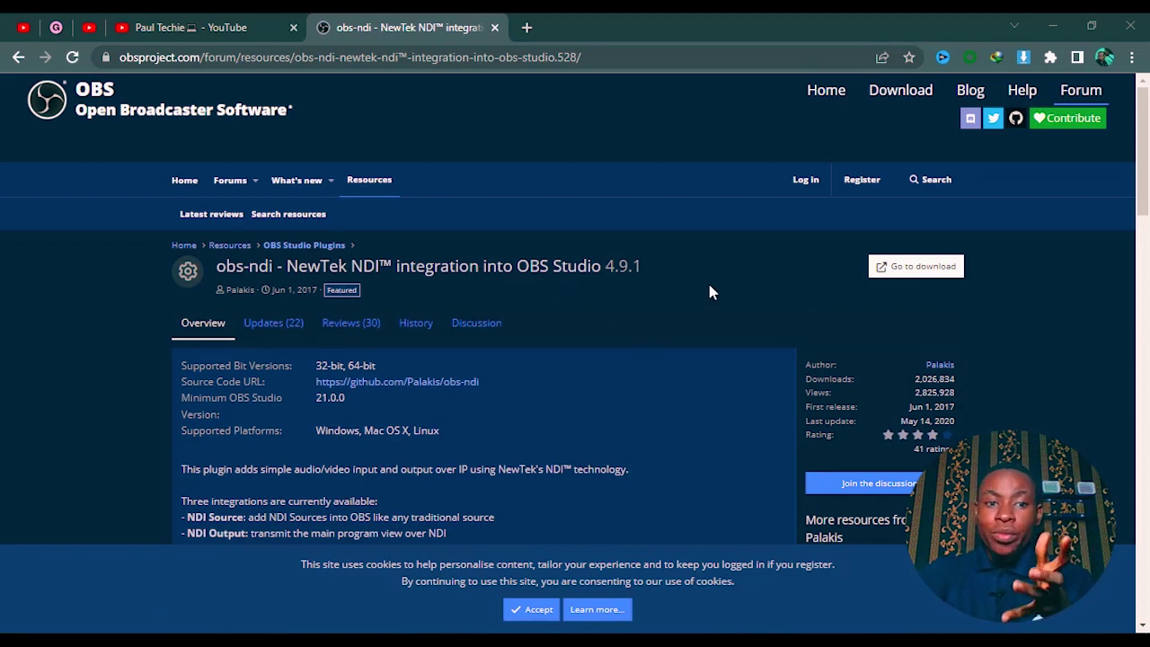
Go to the plugin's GitHub release page and download obs-ndi-4.9.0-Windows-Installer.exe to the Downloads\Programs folder.
{"action": "left_click", "coordinate": [886, 268]}
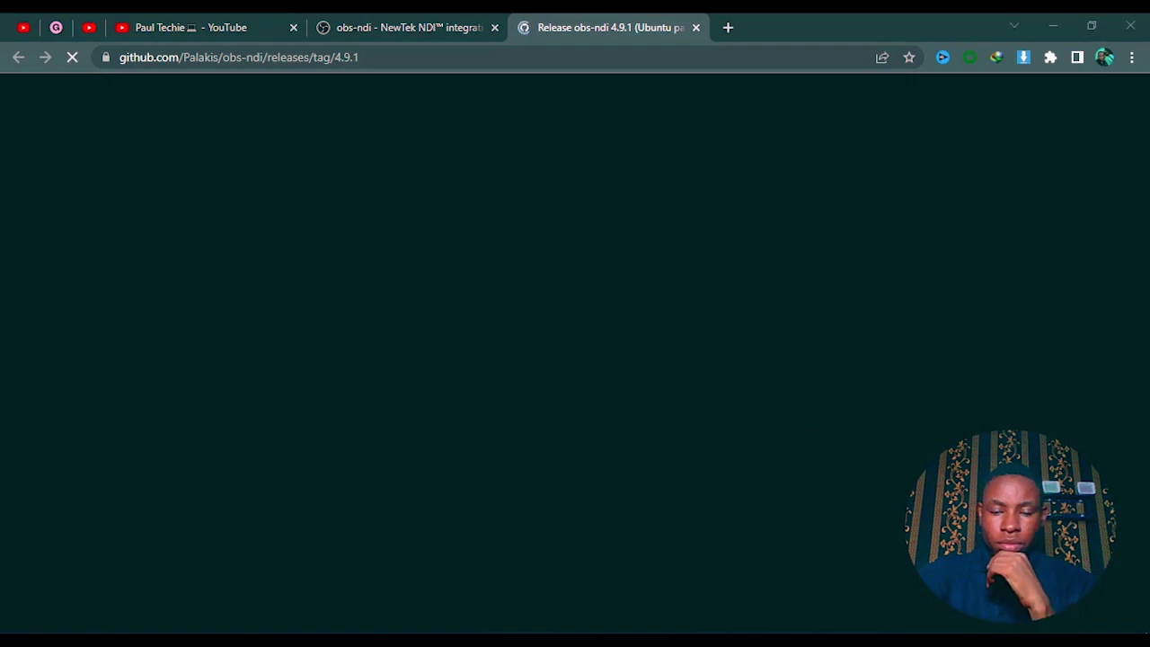
{"action": "left_click", "coordinate": [1033, 640]}
{"action": "left_click", "coordinate": [62, 333]}
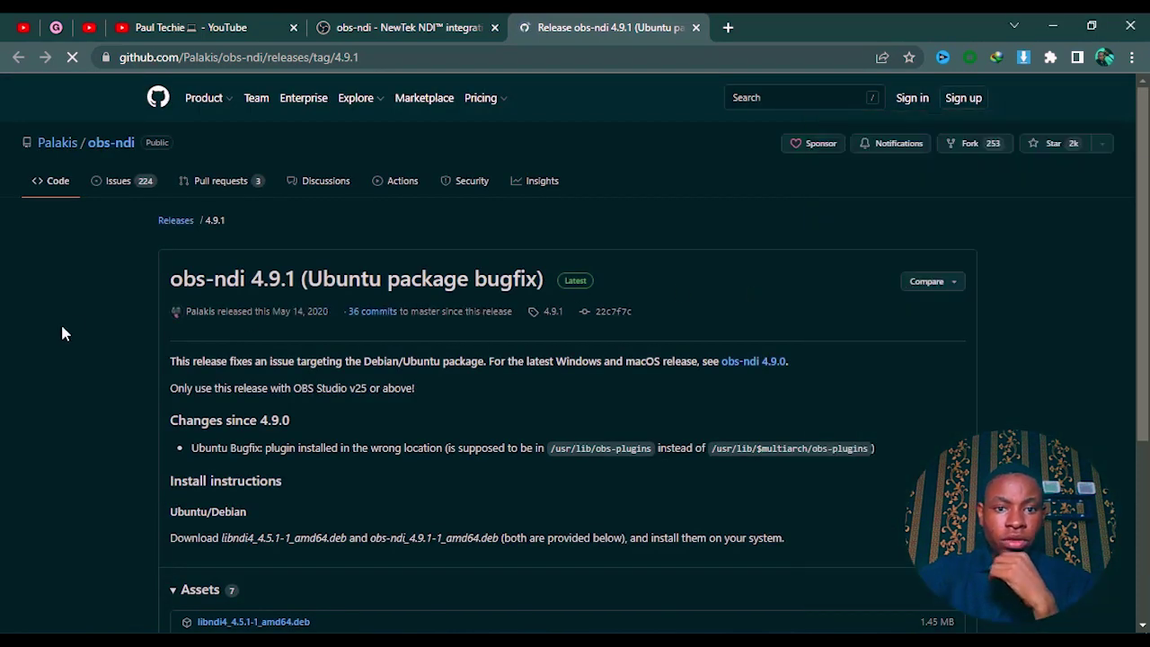
{"action": "scroll", "coordinate": [140, 409], "scroll_direction": "down", "scroll_amount": 2}
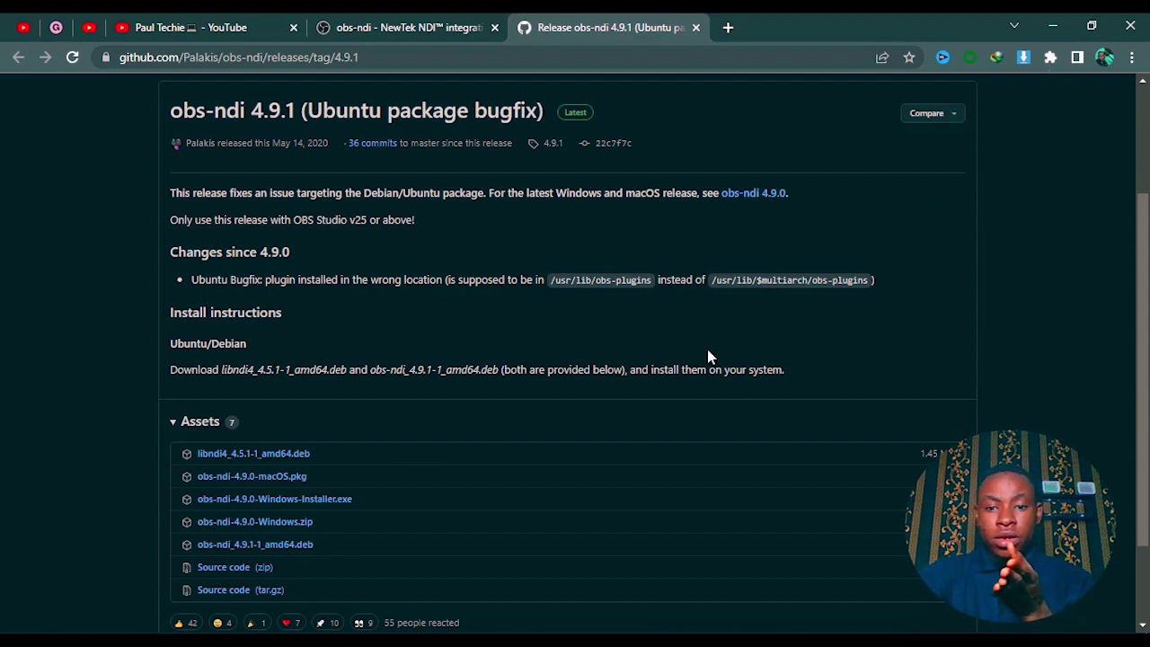
{"action": "left_click", "coordinate": [314, 508]}
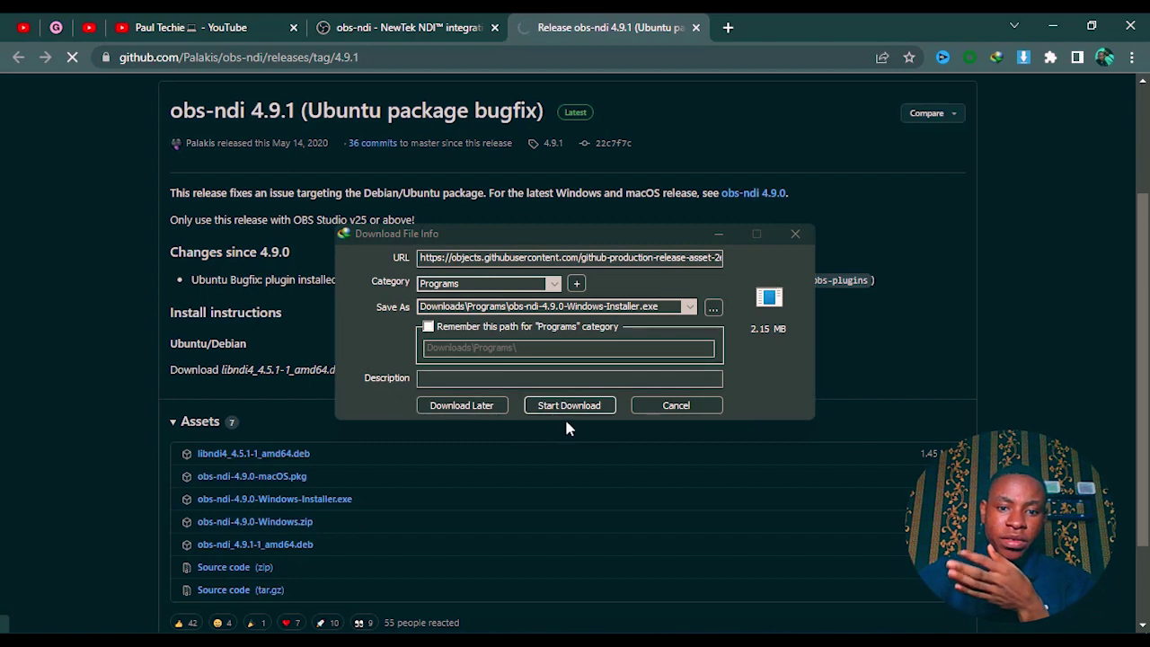
{"action": "left_click", "coordinate": [569, 406]}
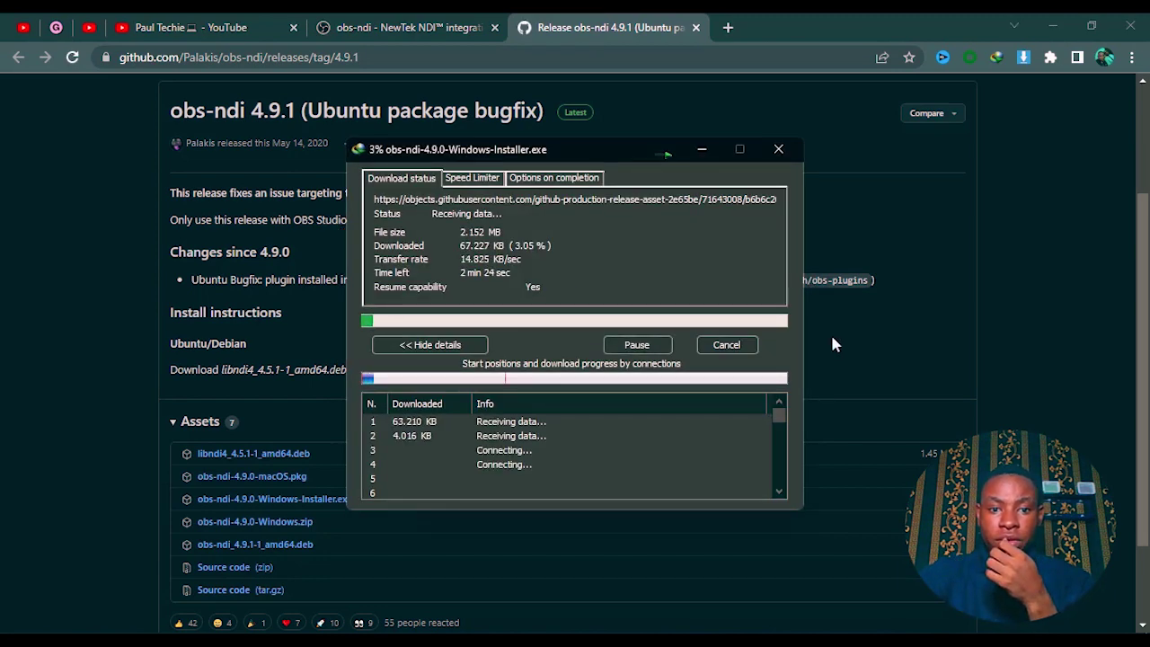
{"action": "left_click", "coordinate": [701, 150]}
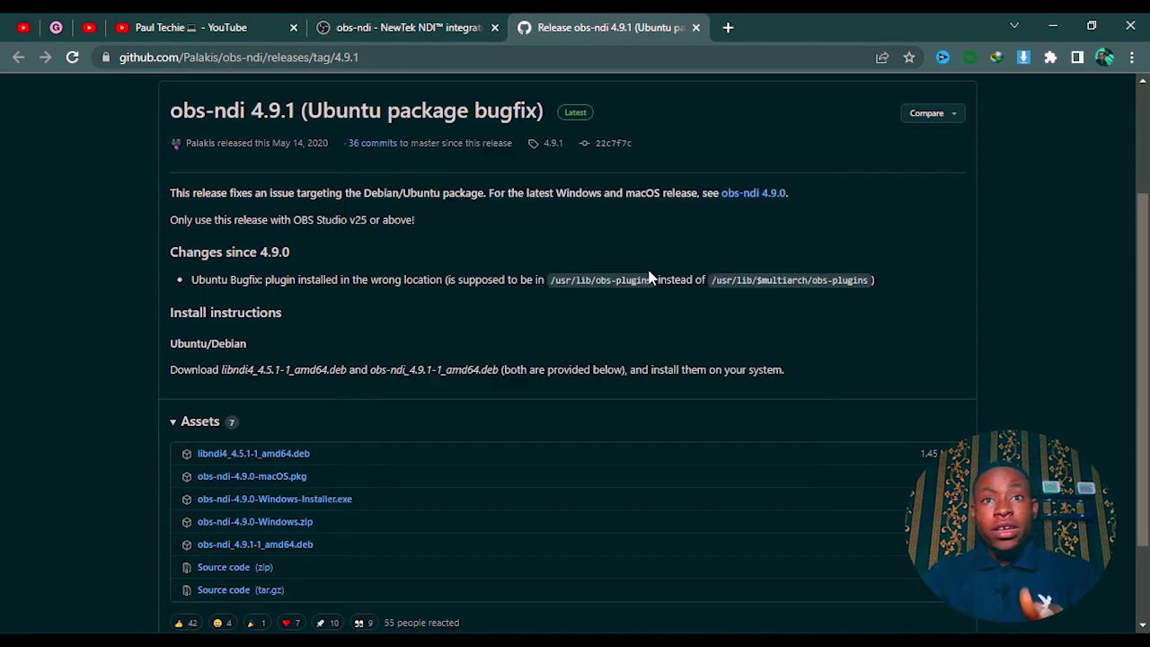
In File Explorer, open the Programs folder inside Downloads and select the obs-ndi-4.9.0-Windows-Installer file.
{"action": "left_click", "coordinate": [1052, 25]}
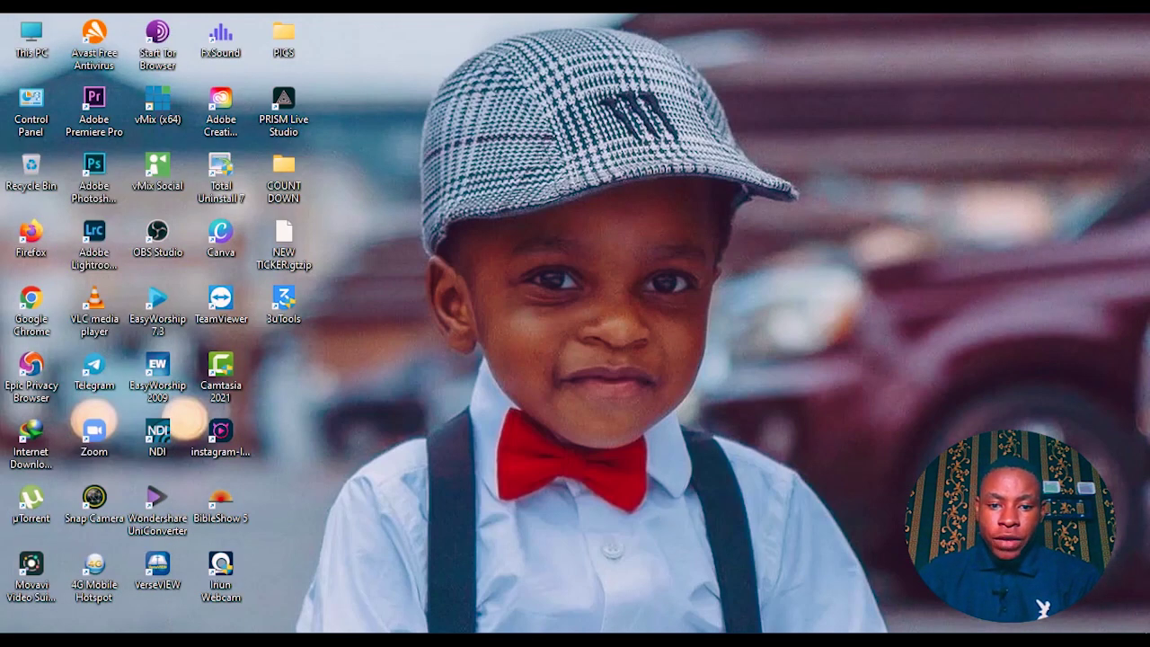
{"action": "right_click", "coordinate": [575, 640]}
{"action": "left_click", "coordinate": [579, 555]}
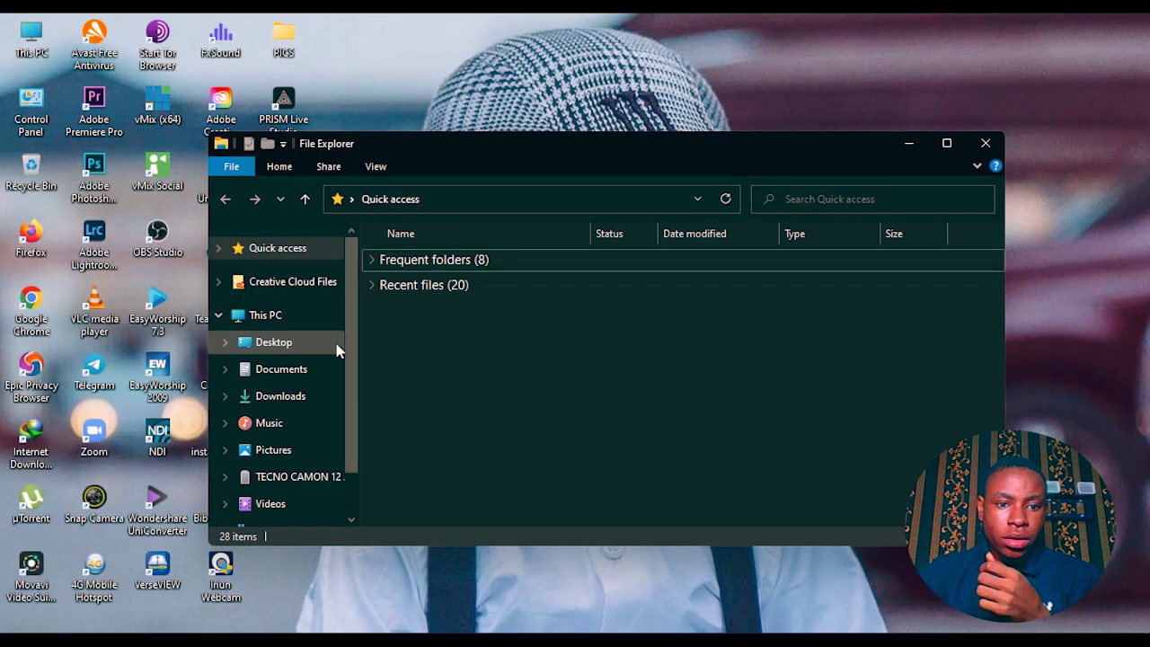
{"action": "left_click", "coordinate": [261, 397]}
{"action": "left_click", "coordinate": [947, 143]}
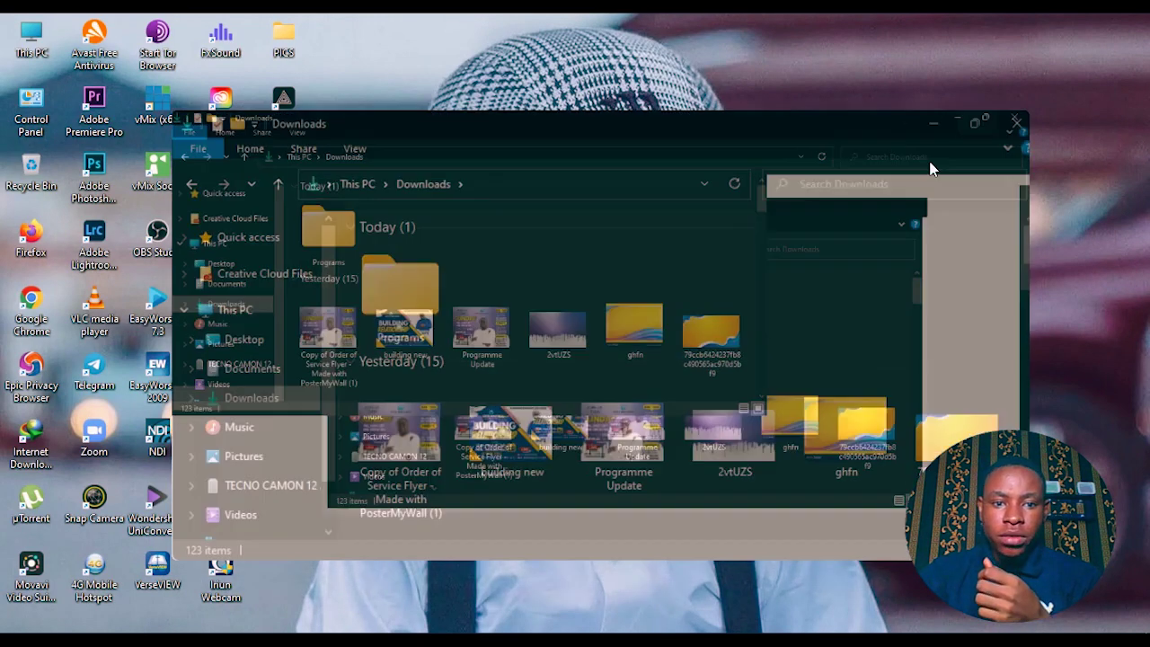
{"action": "left_click", "coordinate": [236, 184]}
{"action": "double_click", "coordinate": [235, 184]}
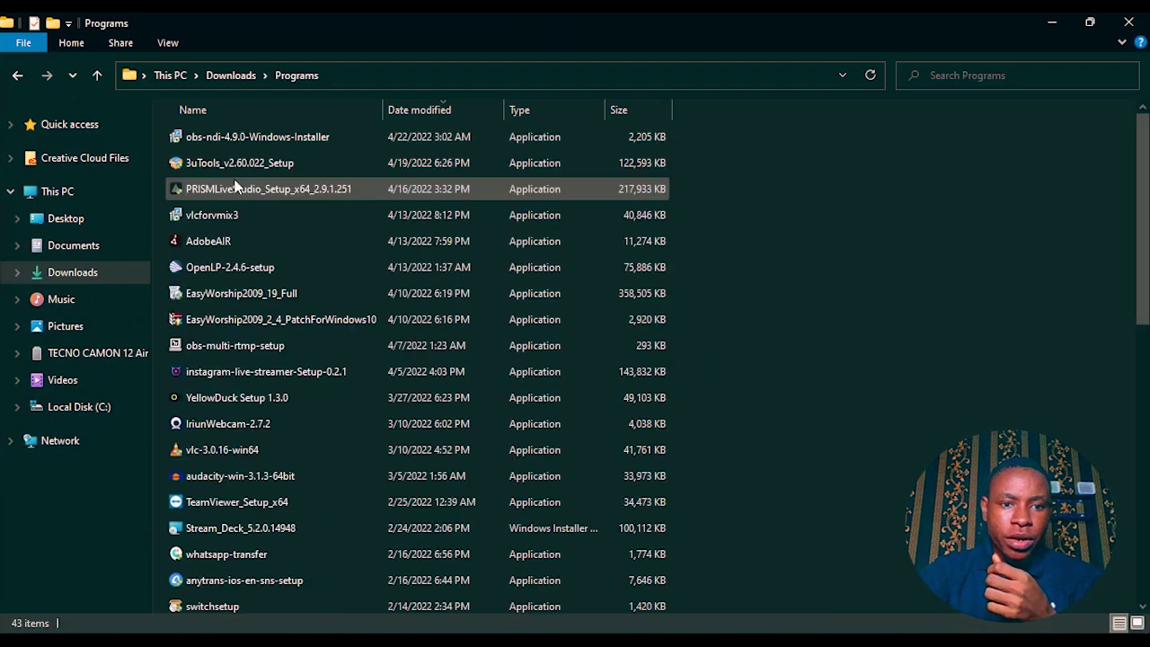
{"action": "left_click", "coordinate": [278, 139]}
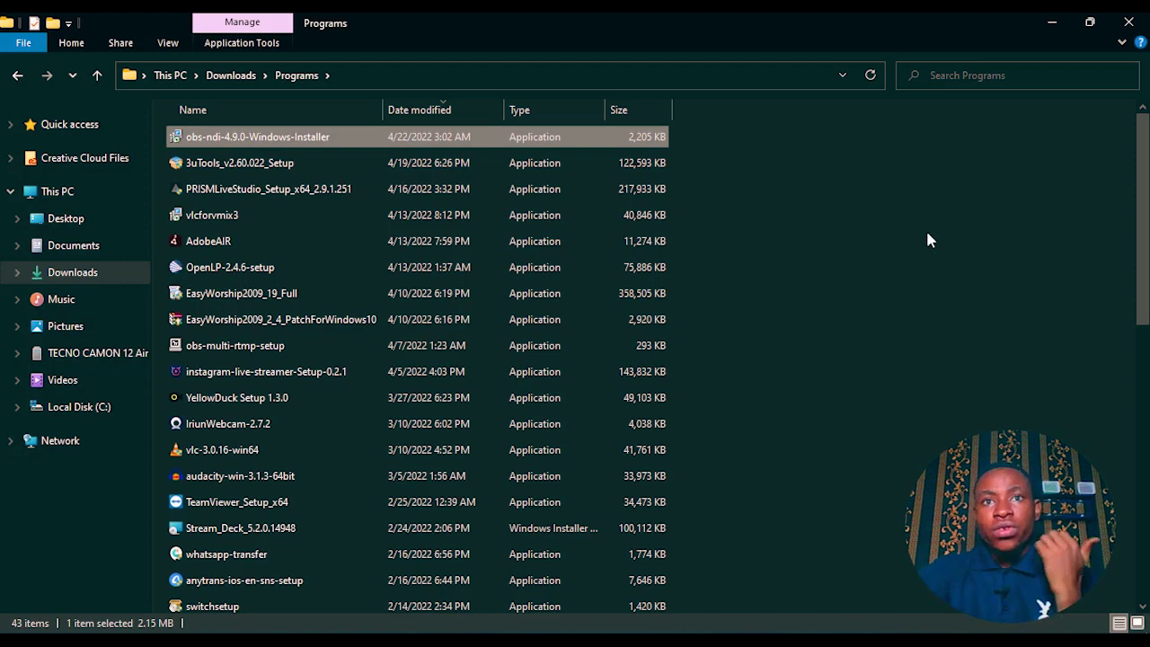
Put the file window away and launch OBS Studio from the desktop.
{"action": "left_click", "coordinate": [1051, 22]}
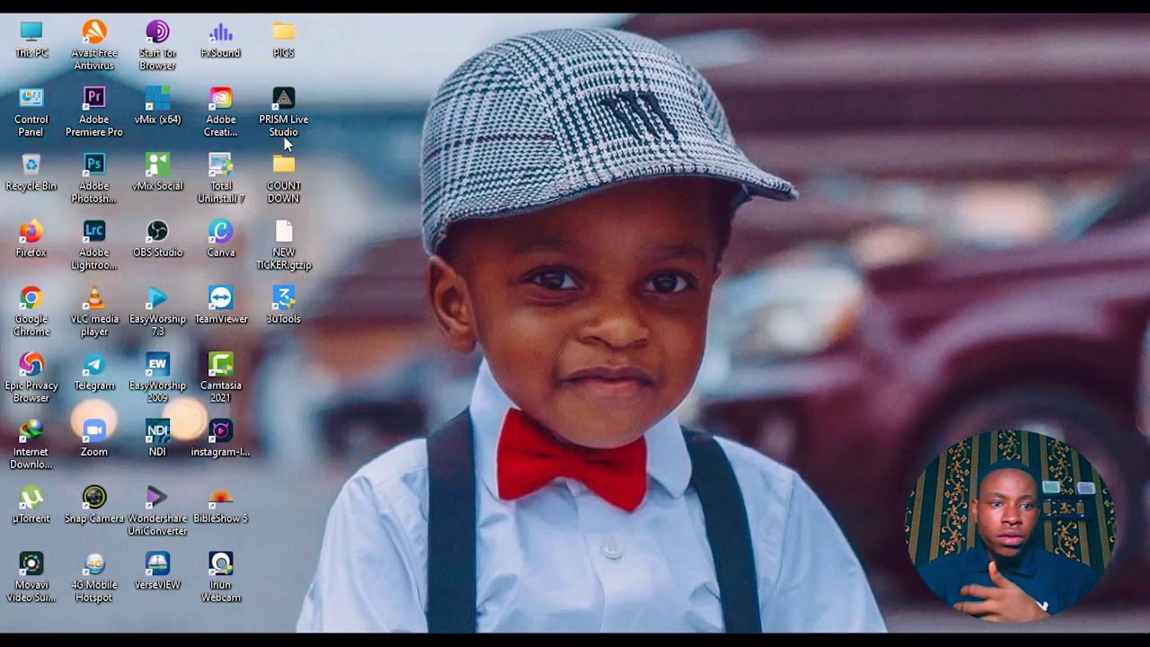
{"action": "double_click", "coordinate": [158, 235]}
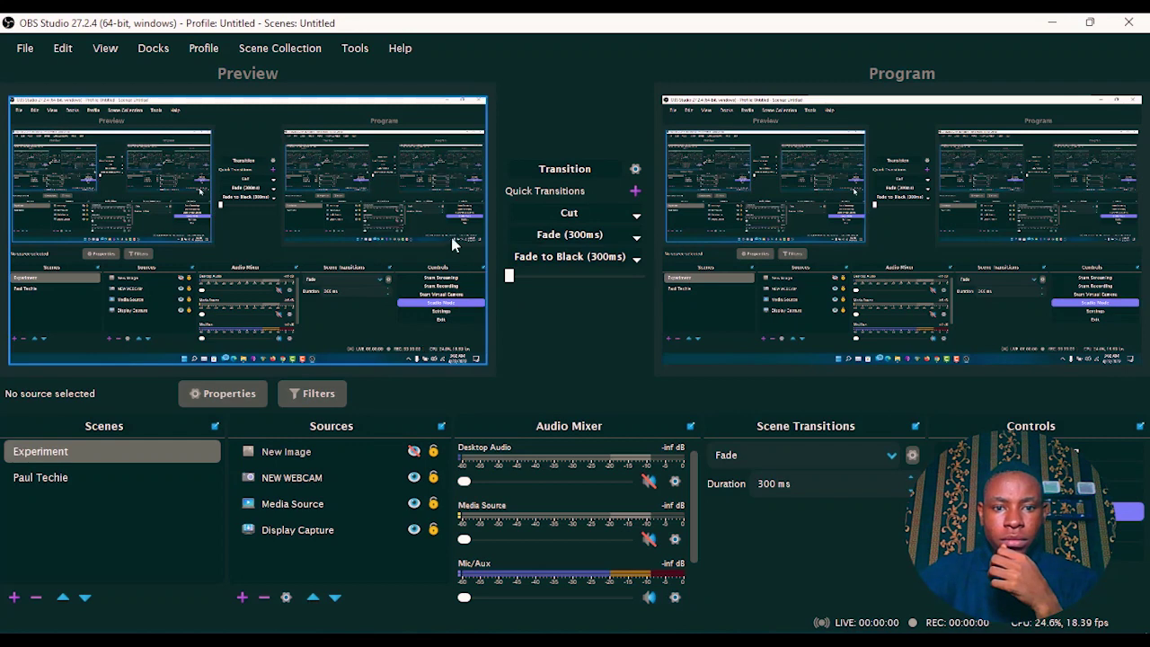
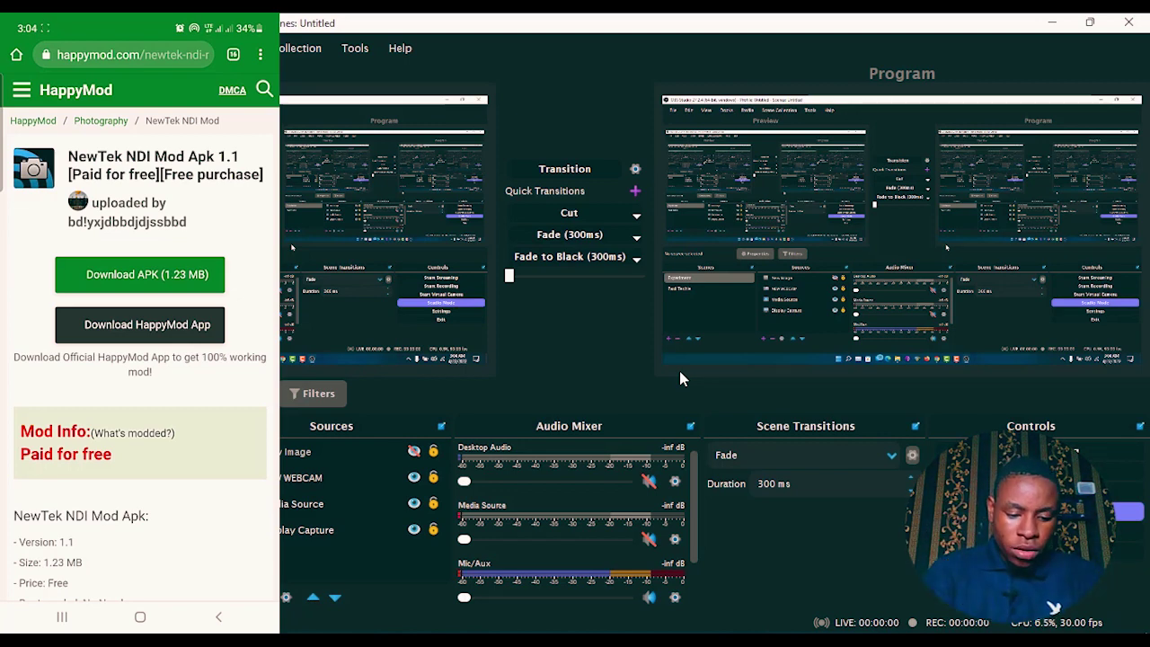
On the phone's HappyMod page, request the direct download of the NewTek NDI Mod Apk 1.1 and go to the download-link section.
{"action": "left_click", "coordinate": [139, 274]}
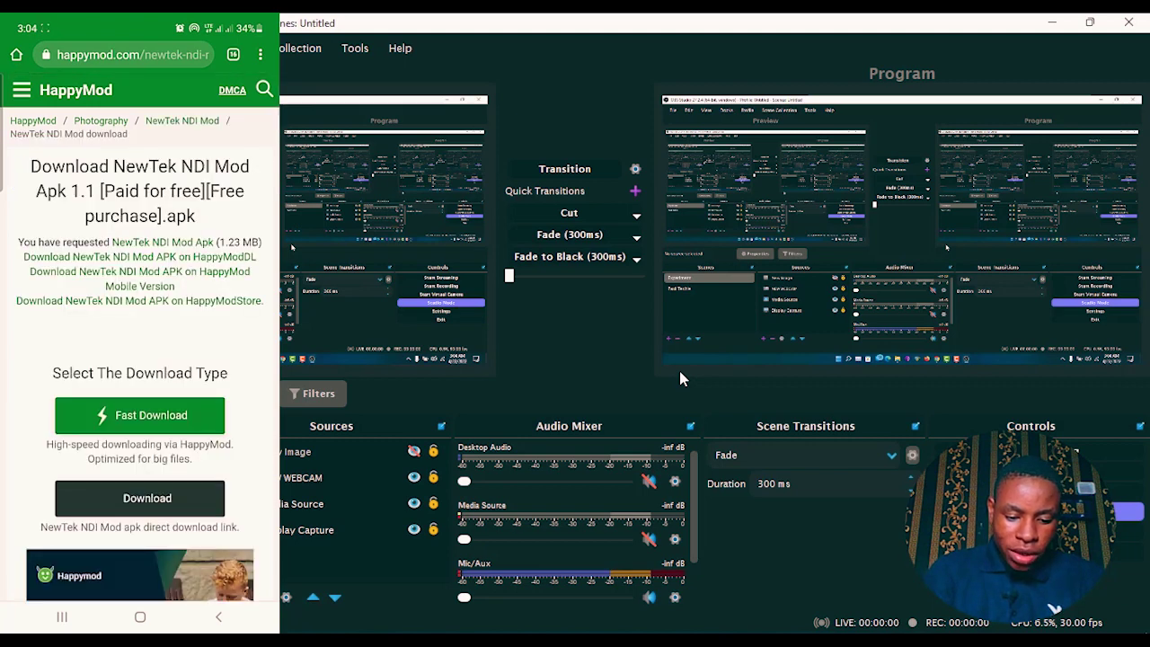
{"action": "scroll", "coordinate": [141, 337], "scroll_direction": "down", "scroll_amount": 2}
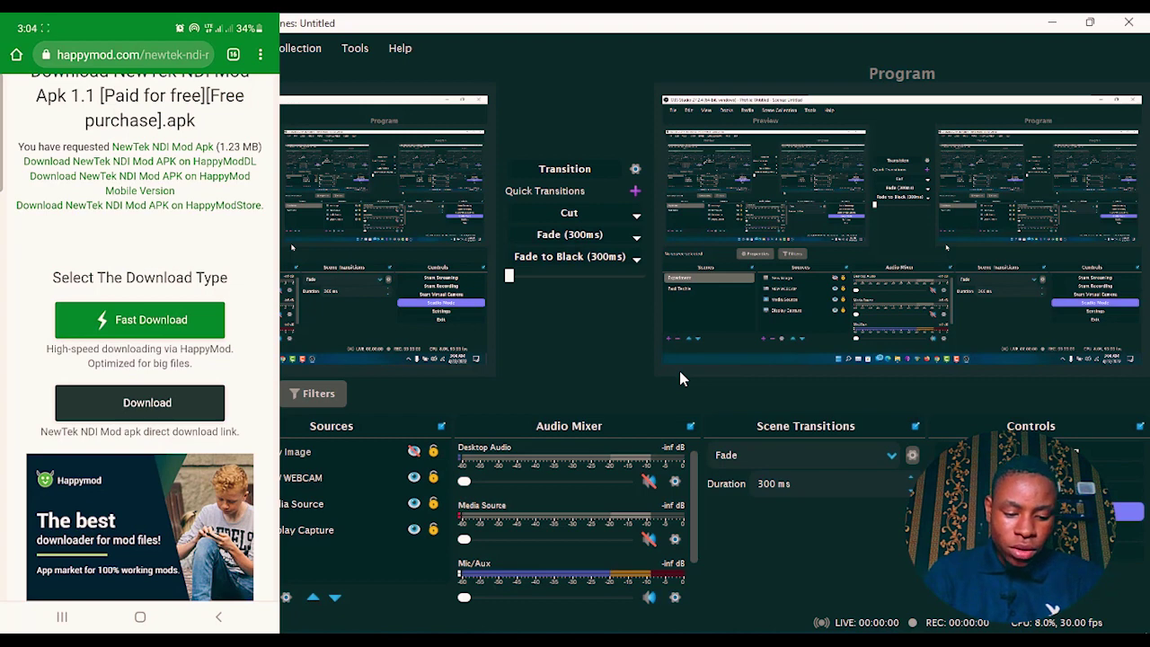
{"action": "left_click", "coordinate": [139, 402]}
{"action": "scroll", "coordinate": [141, 337], "scroll_direction": "down", "scroll_amount": 3}
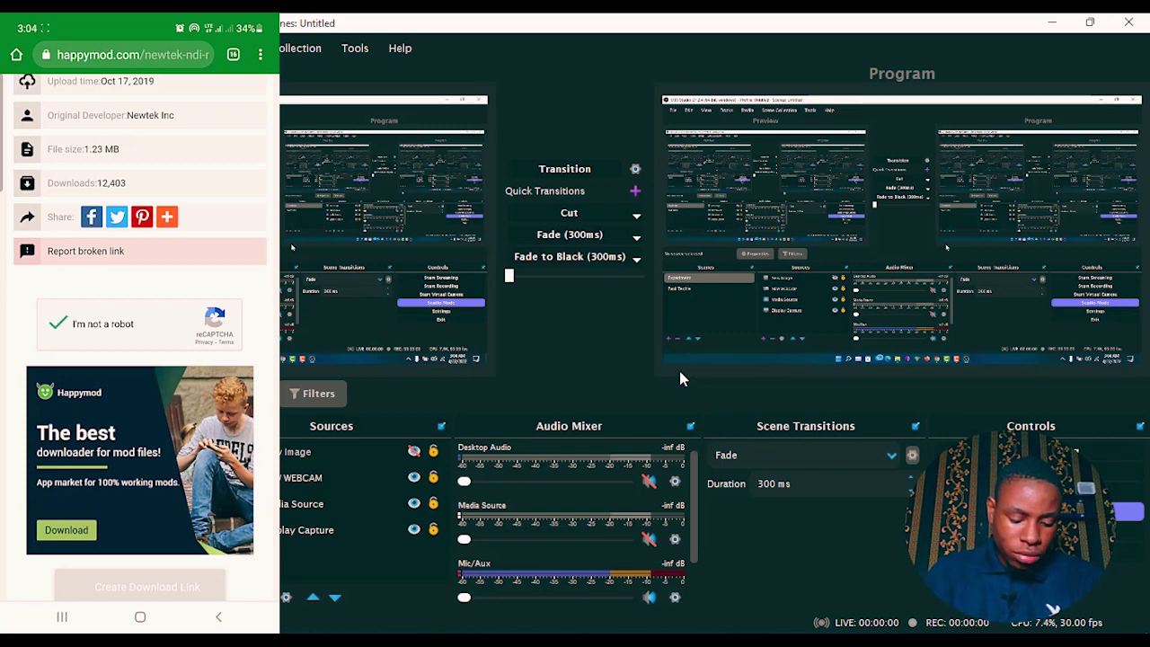
{"action": "scroll", "coordinate": [141, 337], "scroll_direction": "down", "scroll_amount": 2}
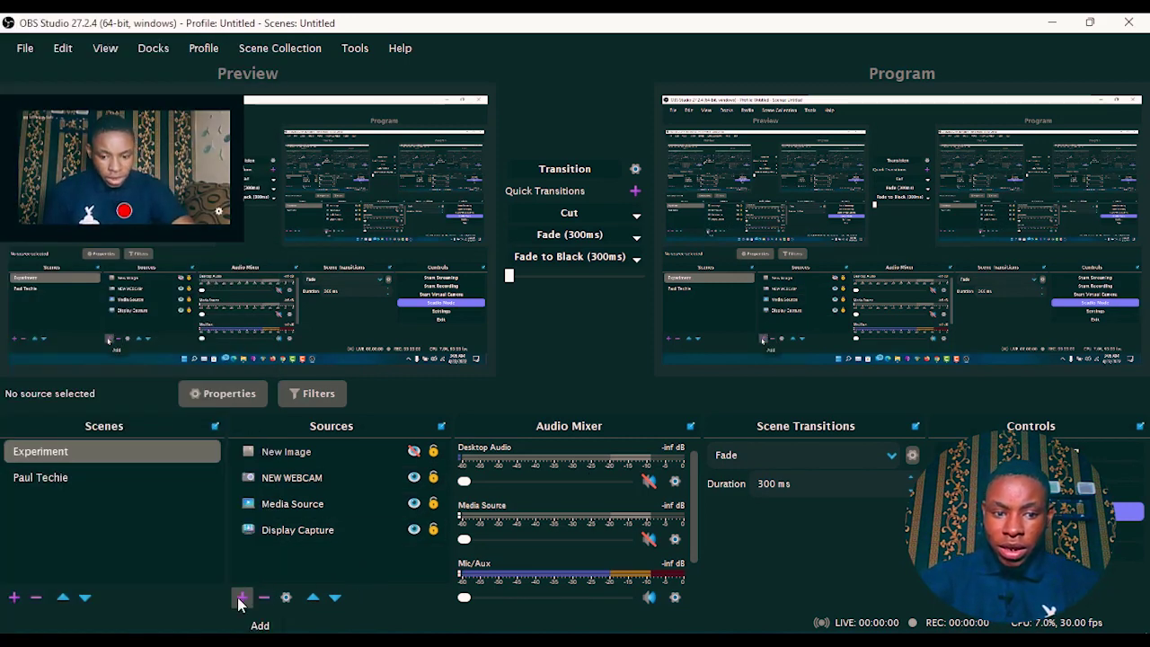
Add a new NDI™ Source named WEBCAM to the Experiment scene in OBS Studio.
{"action": "left_click", "coordinate": [239, 600]}
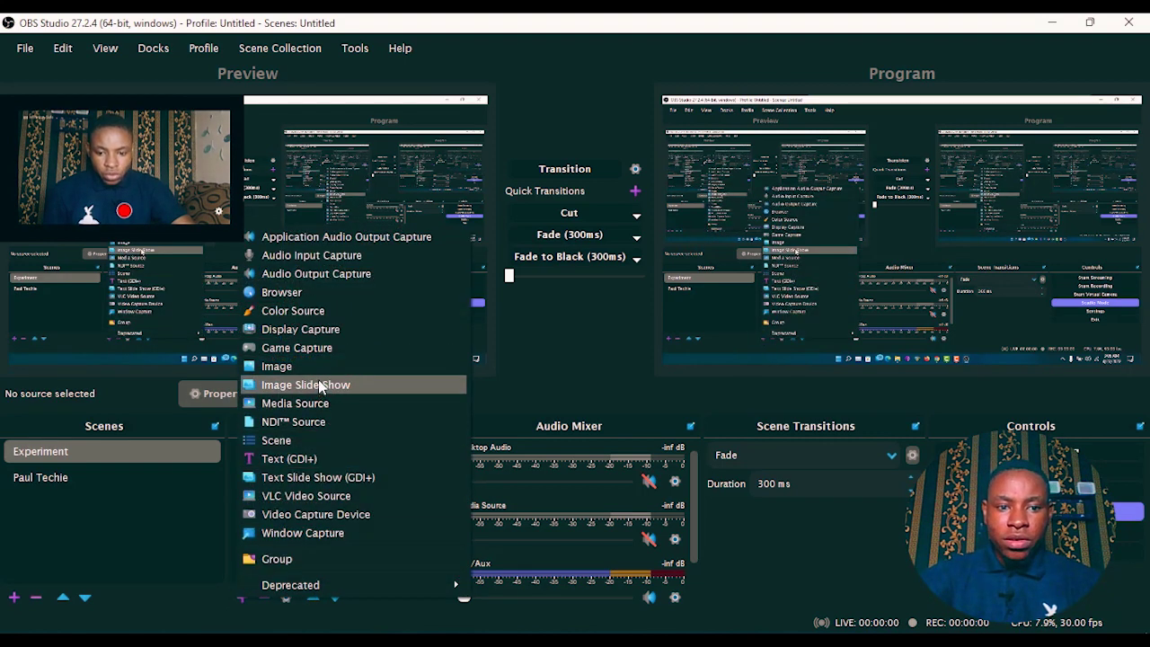
{"action": "left_click", "coordinate": [300, 423]}
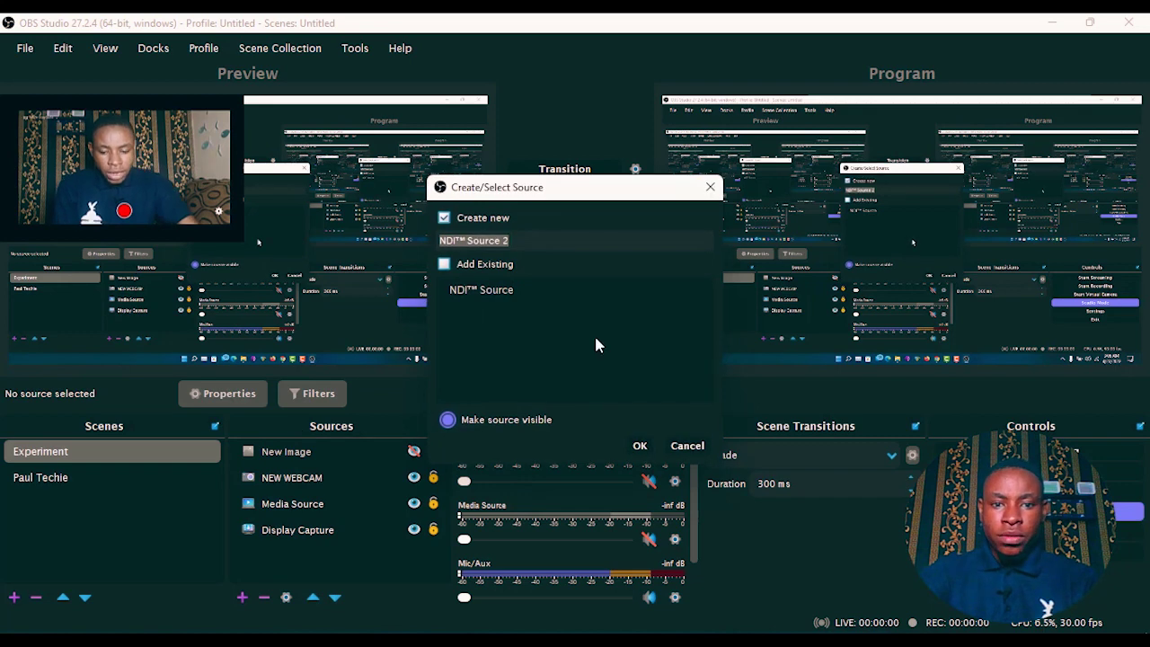
{"action": "type", "text": "WEB"}
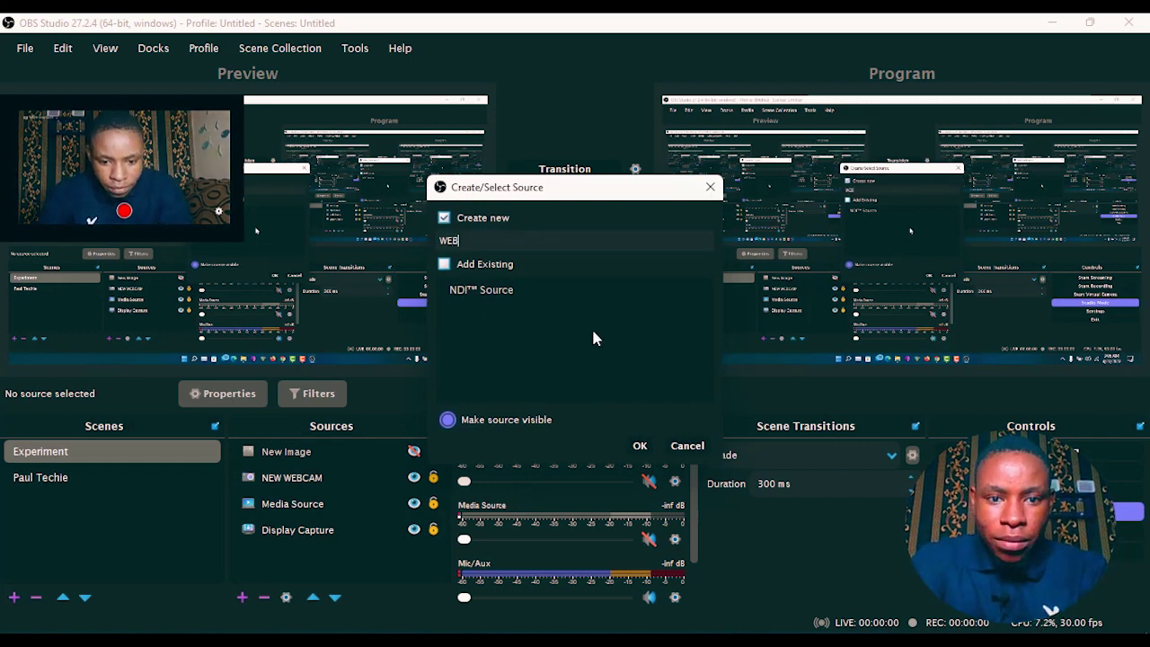
{"action": "type", "text": "CAM"}
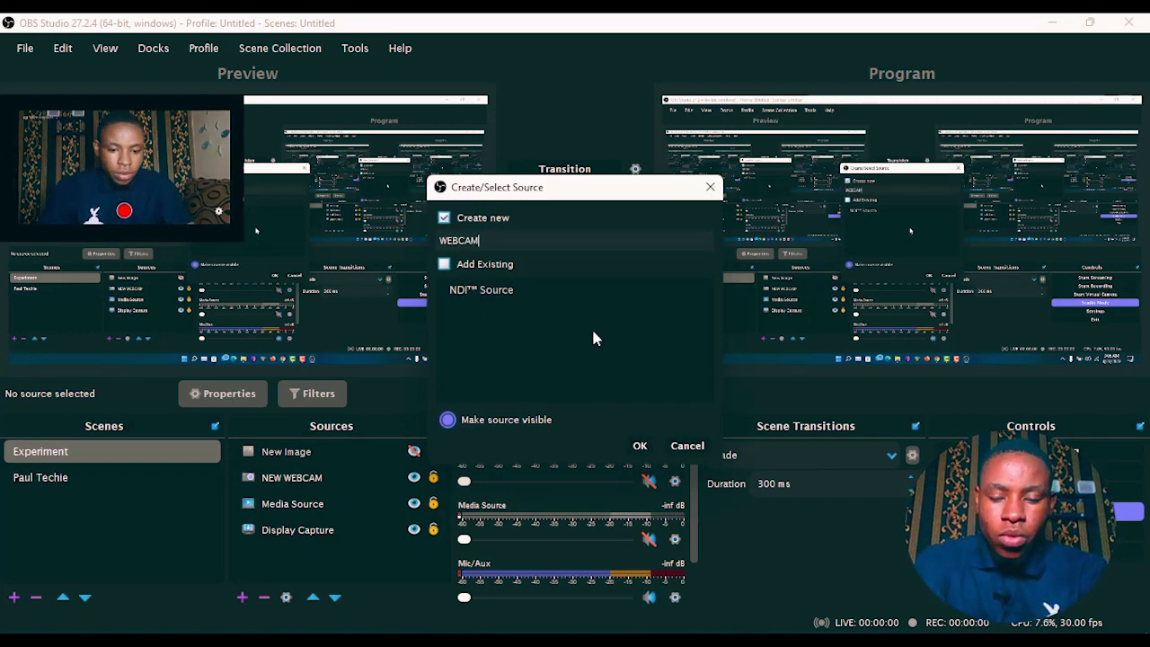
{"action": "left_click", "coordinate": [639, 445]}
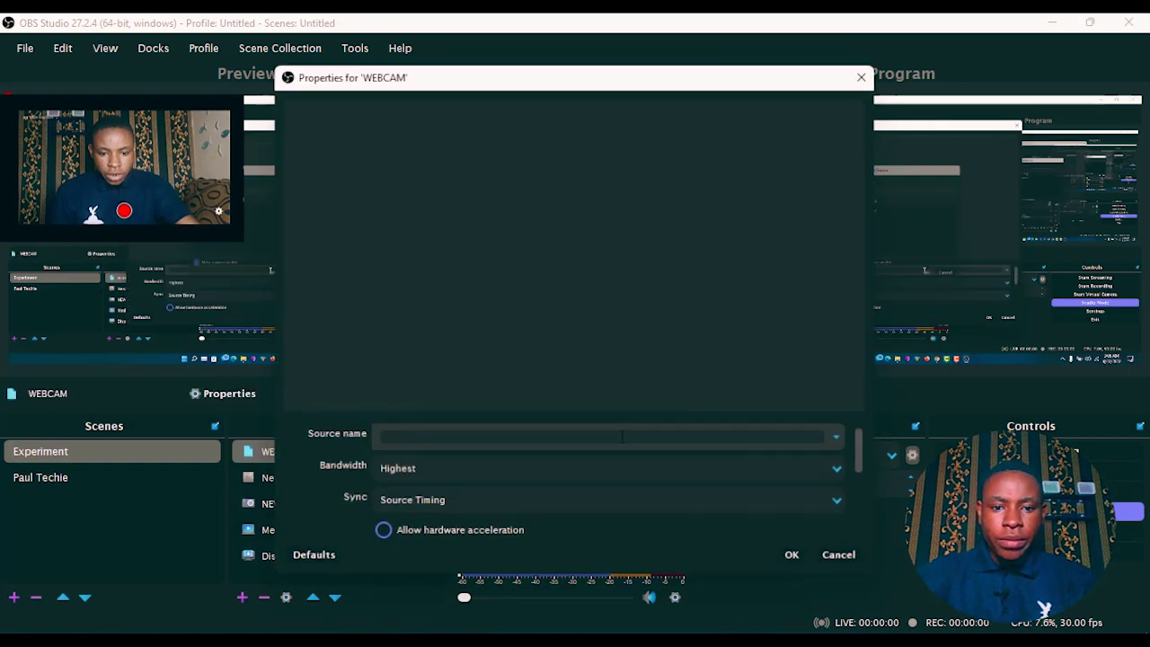
Set the WEBCAM source name to the phone's LOCALHOST A51 feed and enlarge the image to fill the preview canvas.
{"action": "left_click", "coordinate": [840, 439]}
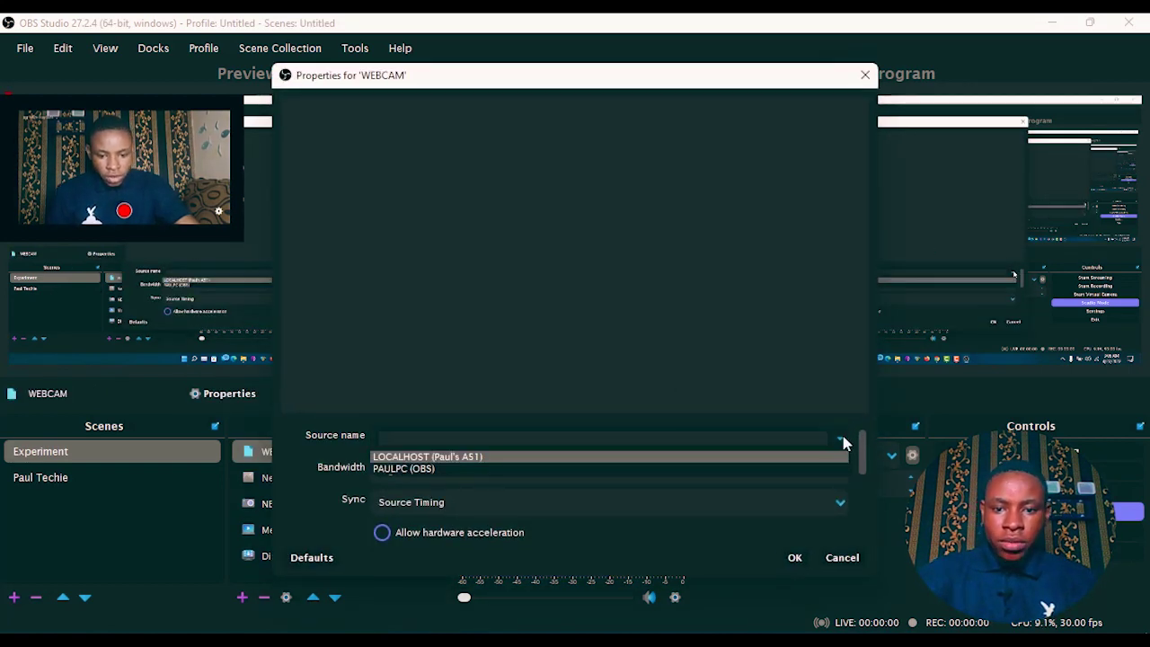
{"action": "left_click", "coordinate": [438, 458]}
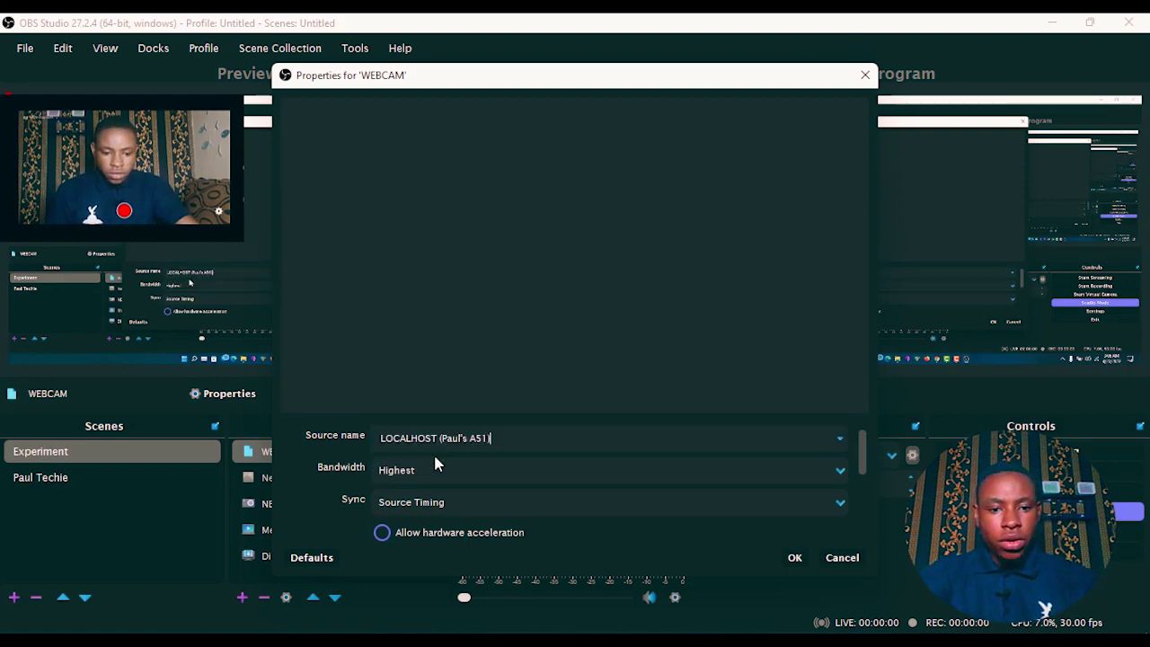
{"action": "left_click", "coordinate": [794, 557]}
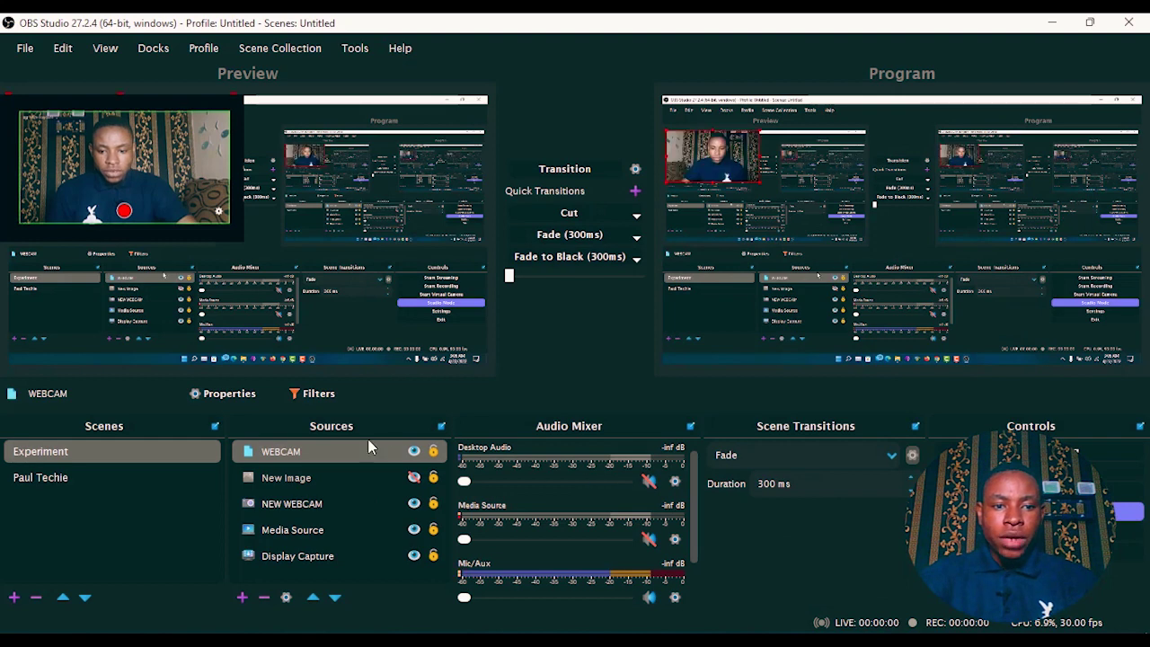
{"action": "left_click_drag", "start_coordinate": [235, 223], "coordinate": [429, 360]}
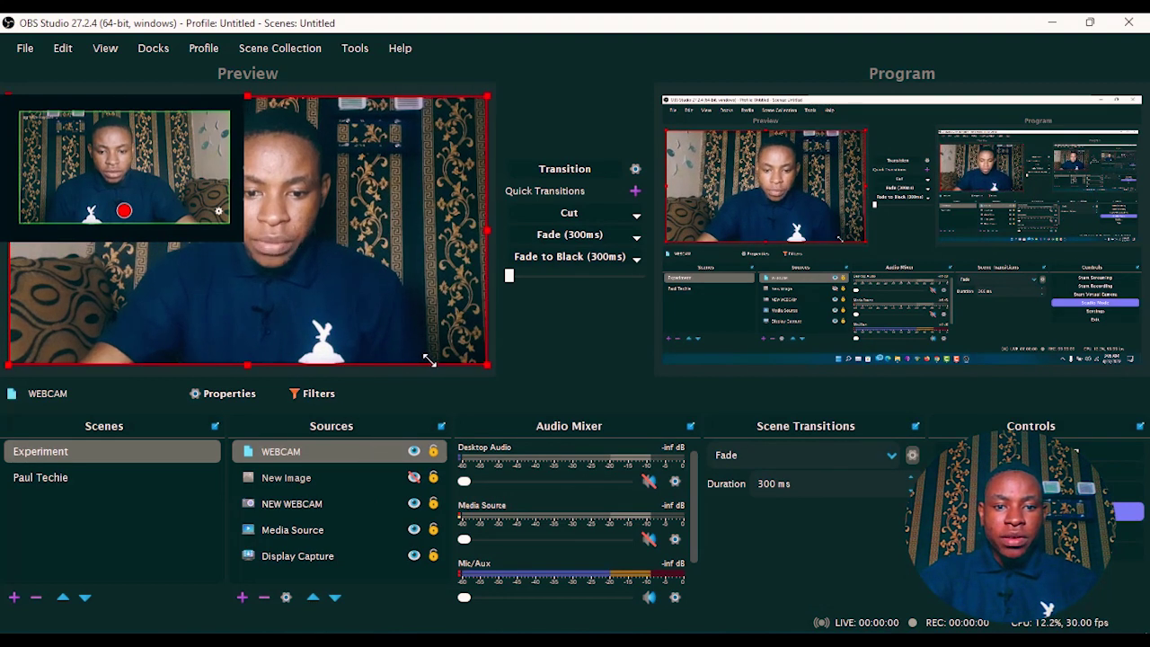
Transition the WEBCAM preview to the program output and add a Color Correction effect filter to the WEBCAM source.
{"action": "left_click", "coordinate": [565, 170]}
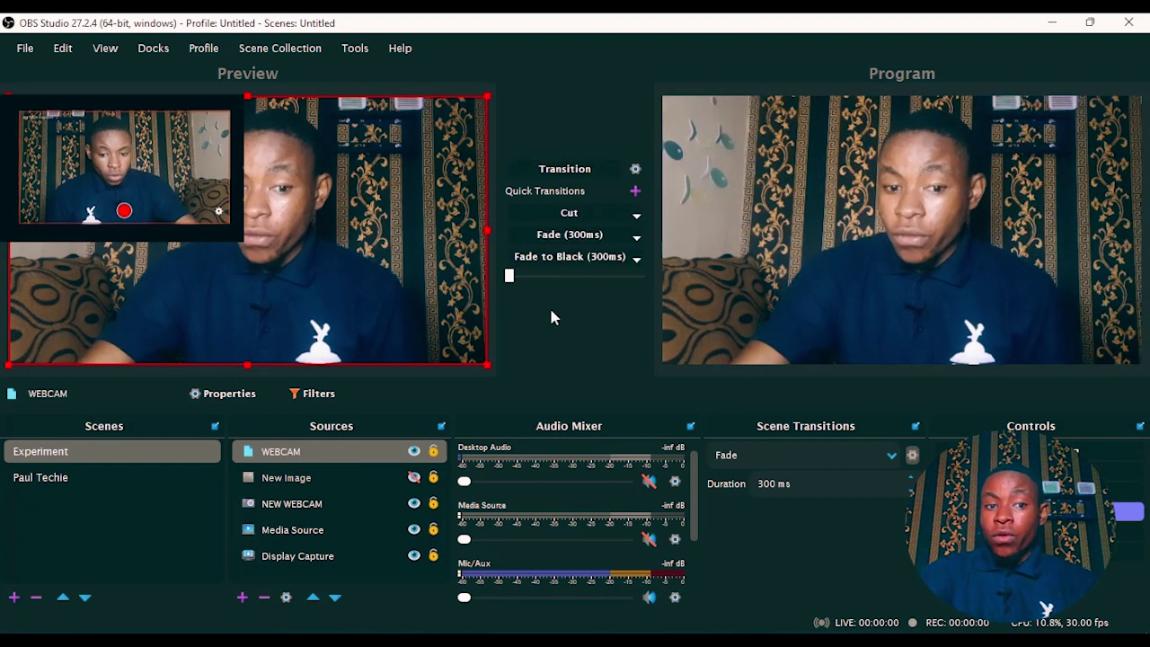
{"action": "right_click", "coordinate": [276, 453]}
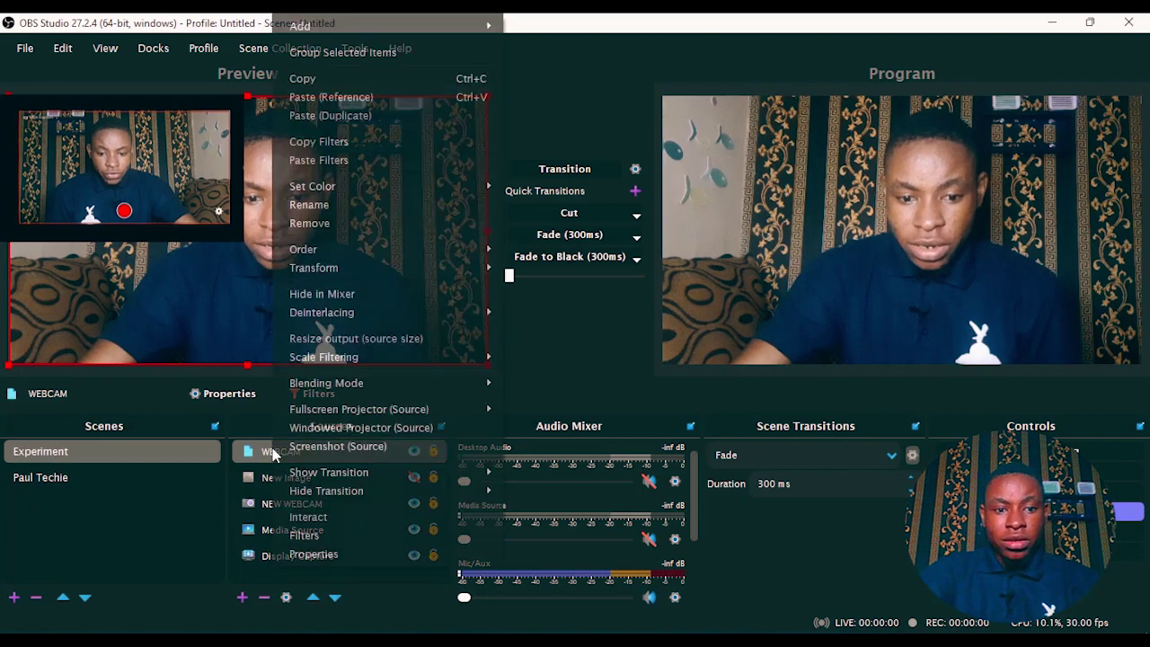
{"action": "left_click", "coordinate": [305, 535]}
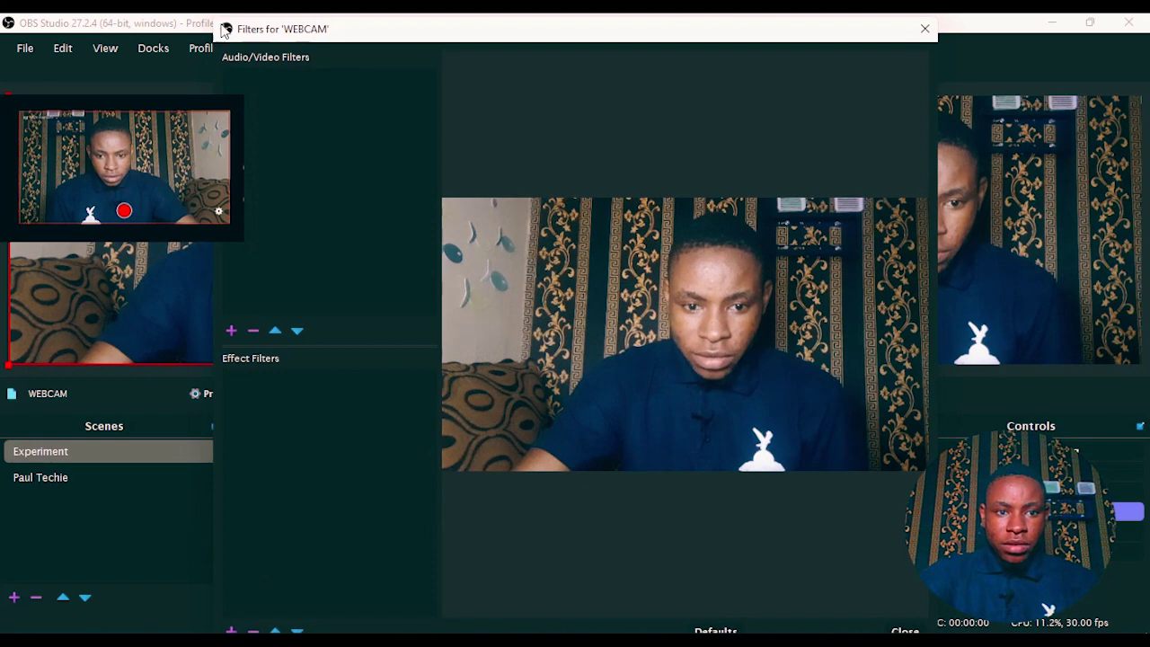
{"action": "left_click_drag", "start_coordinate": [214, 16], "coordinate": [260, 56]}
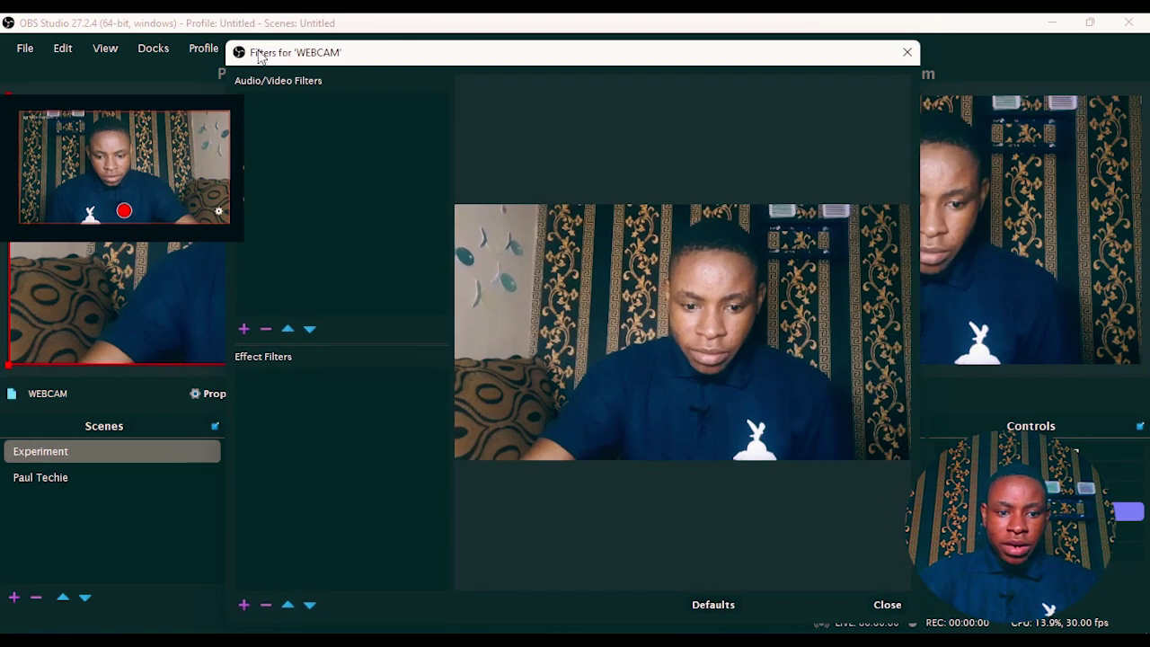
{"action": "left_click", "coordinate": [247, 606]}
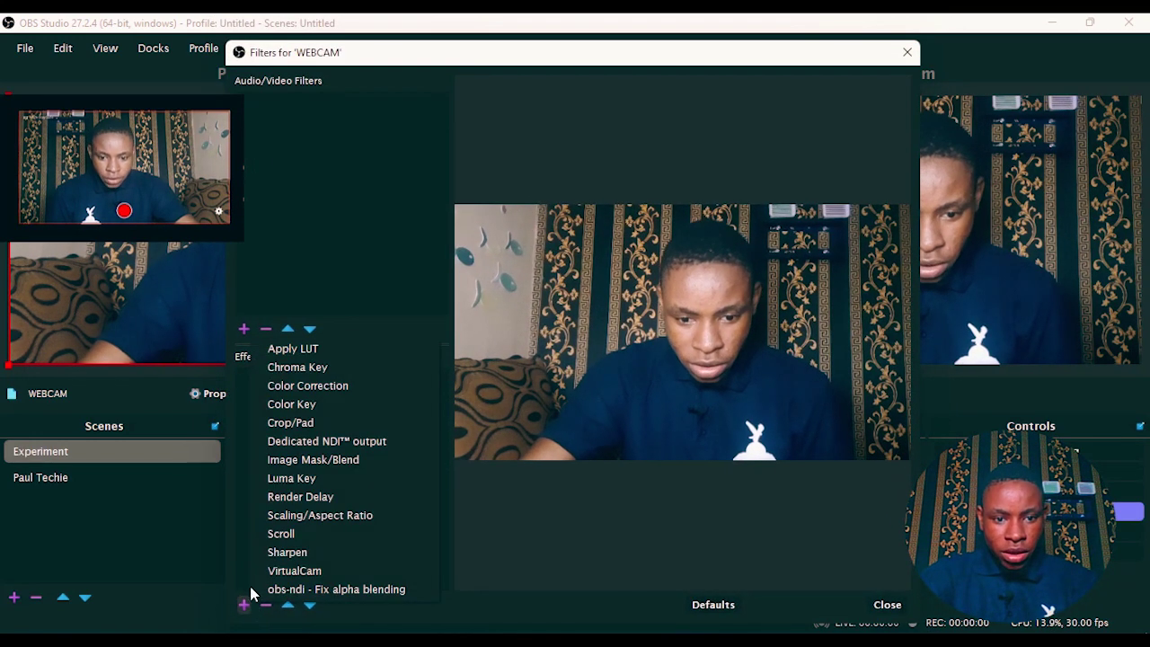
{"action": "left_click", "coordinate": [297, 391]}
{"action": "left_click", "coordinate": [543, 367]}
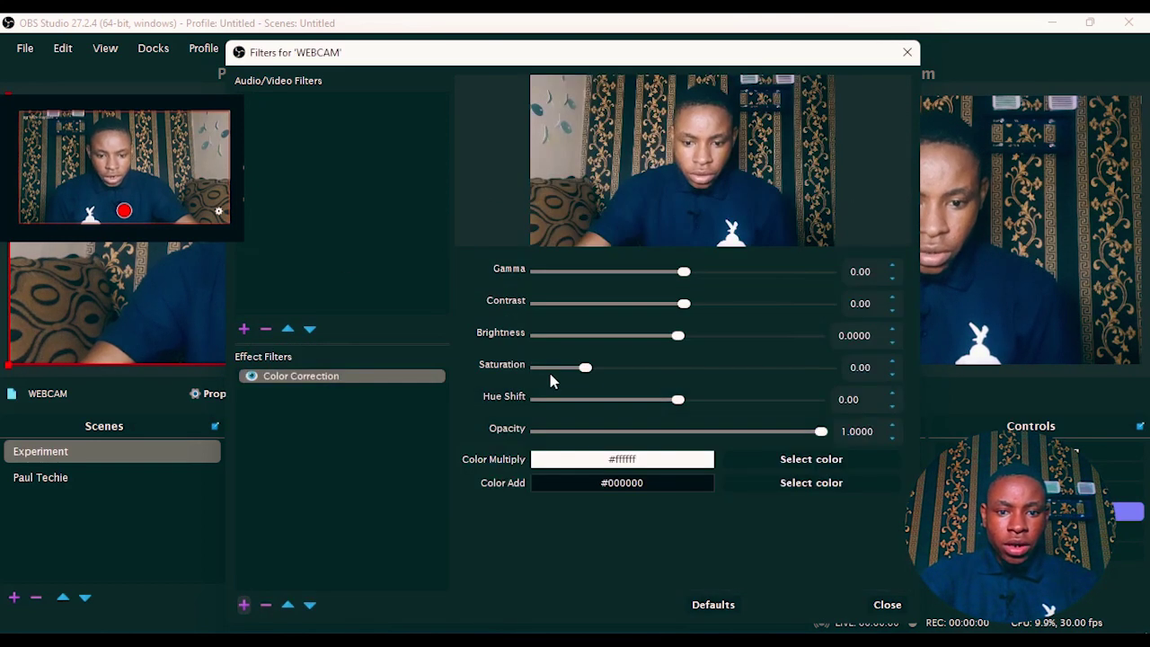
Set the Color Correction filter's gamma to 0.04, contrast to -0.08, brightness to 0.0030 and saturation to 0.72, and close the filters.
{"action": "left_click_drag", "start_coordinate": [584, 368], "coordinate": [608, 369]}
{"action": "left_click_drag", "start_coordinate": [677, 334], "coordinate": [679, 344]}
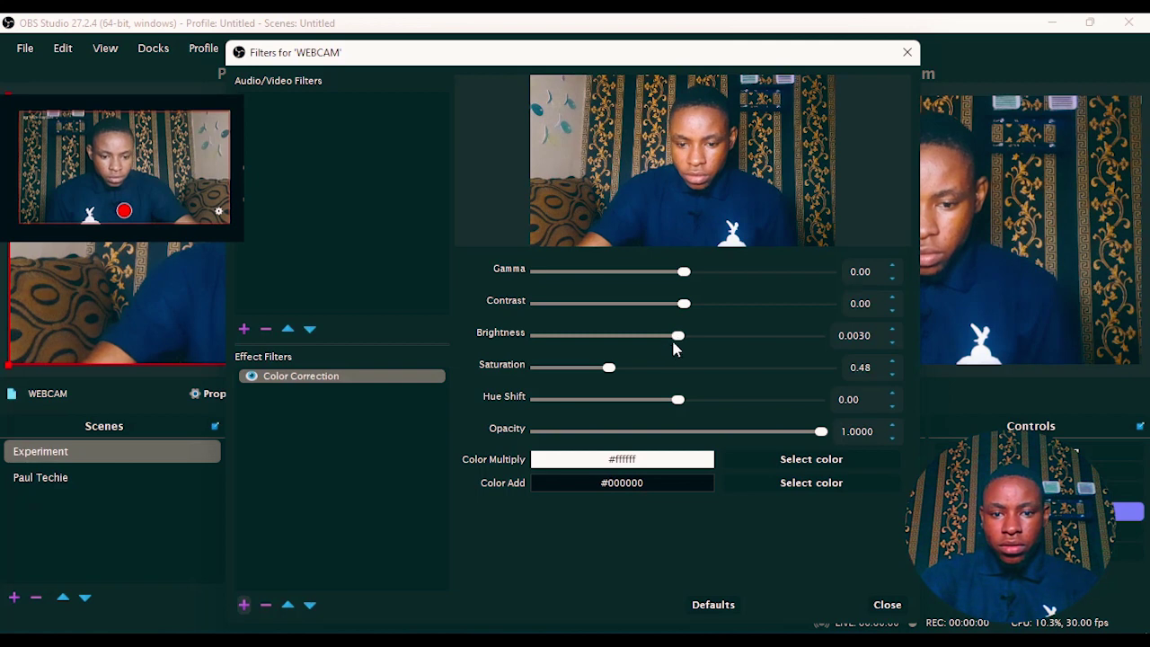
{"action": "left_click_drag", "start_coordinate": [608, 369], "coordinate": [619, 370]}
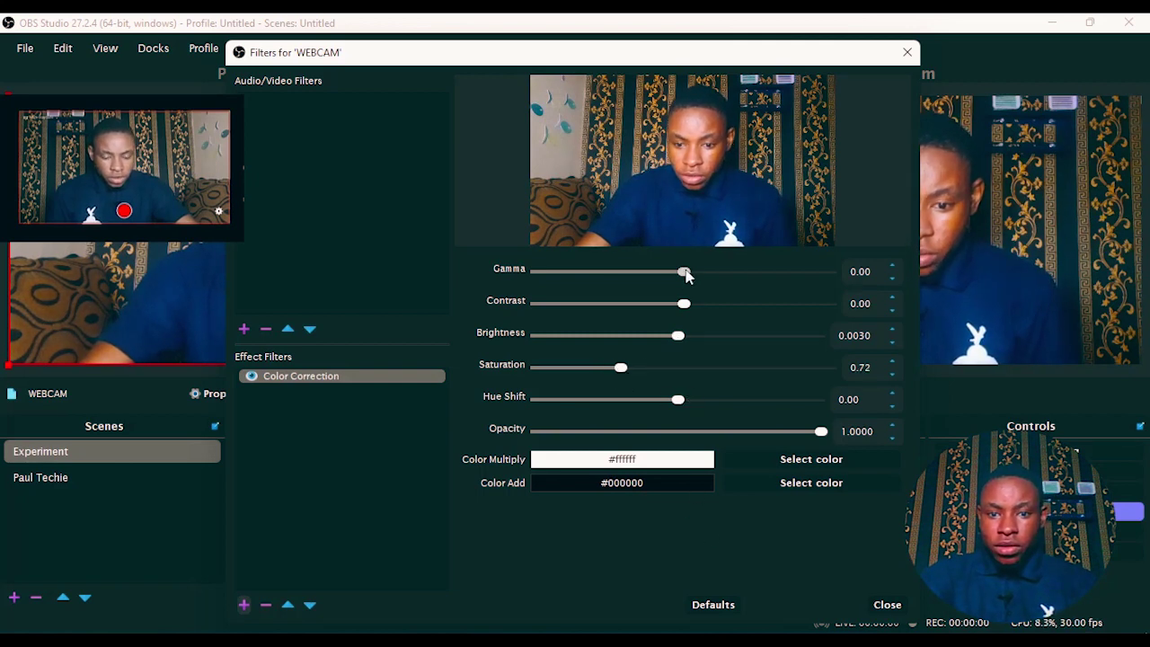
{"action": "left_click_drag", "start_coordinate": [684, 303], "coordinate": [681, 303]}
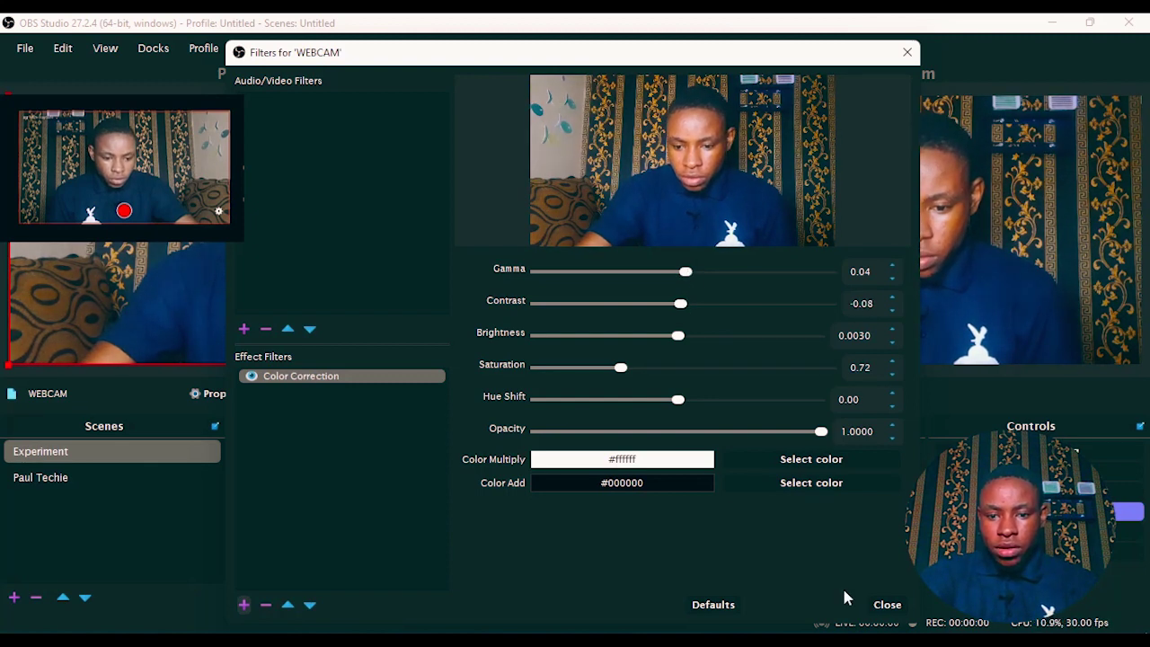
{"action": "left_click", "coordinate": [885, 604]}
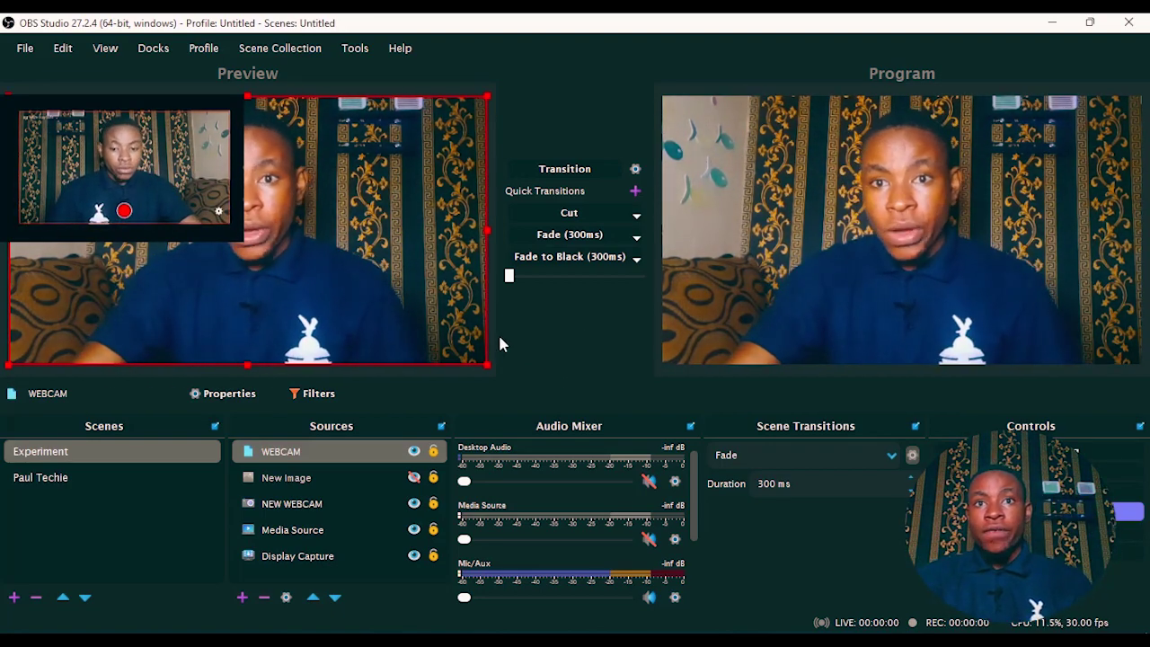
Add another new NDI™ Source with its default name, view the available source names, and close its properties without choosing a feed.
{"action": "left_click", "coordinate": [236, 596]}
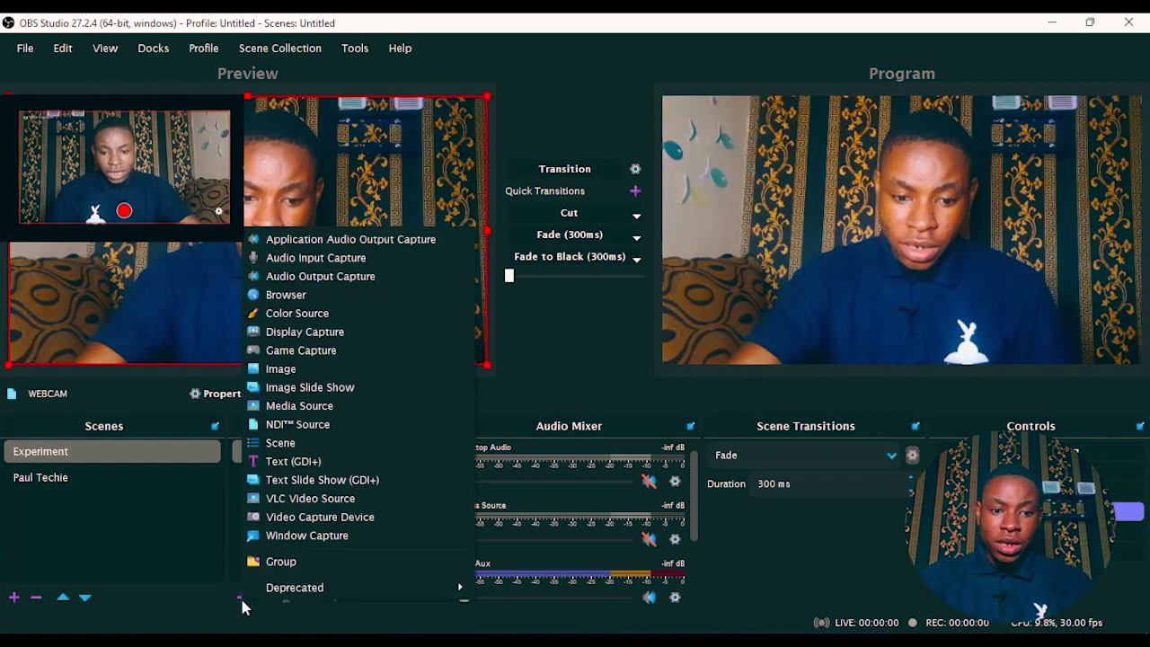
{"action": "left_click", "coordinate": [297, 424]}
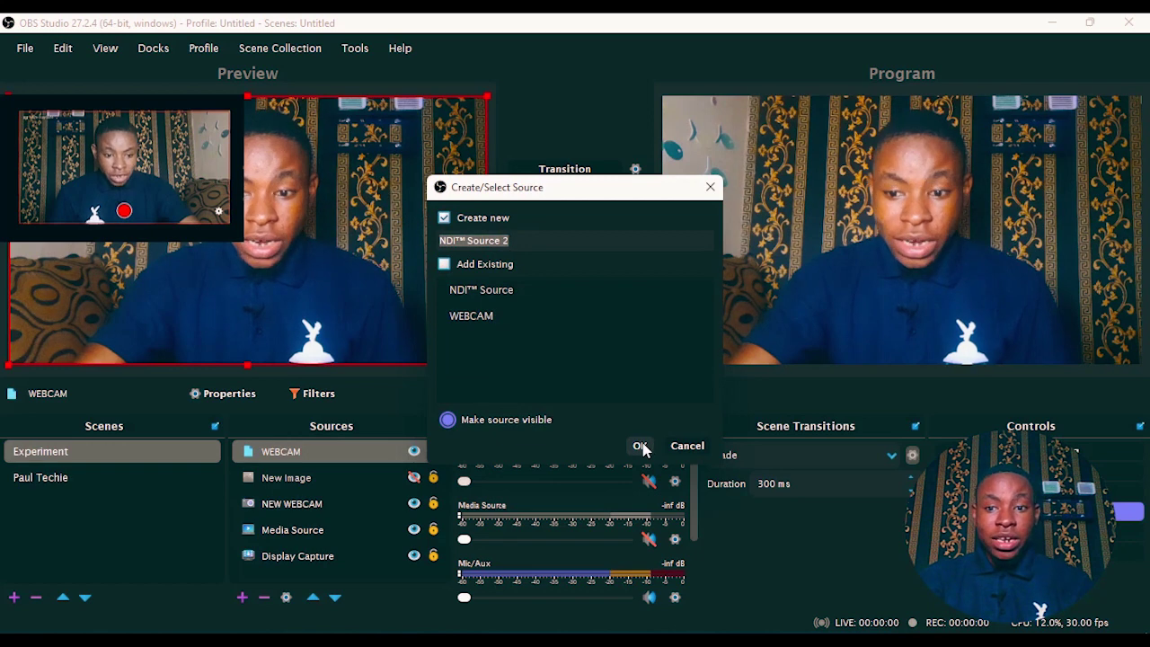
{"action": "left_click", "coordinate": [642, 446]}
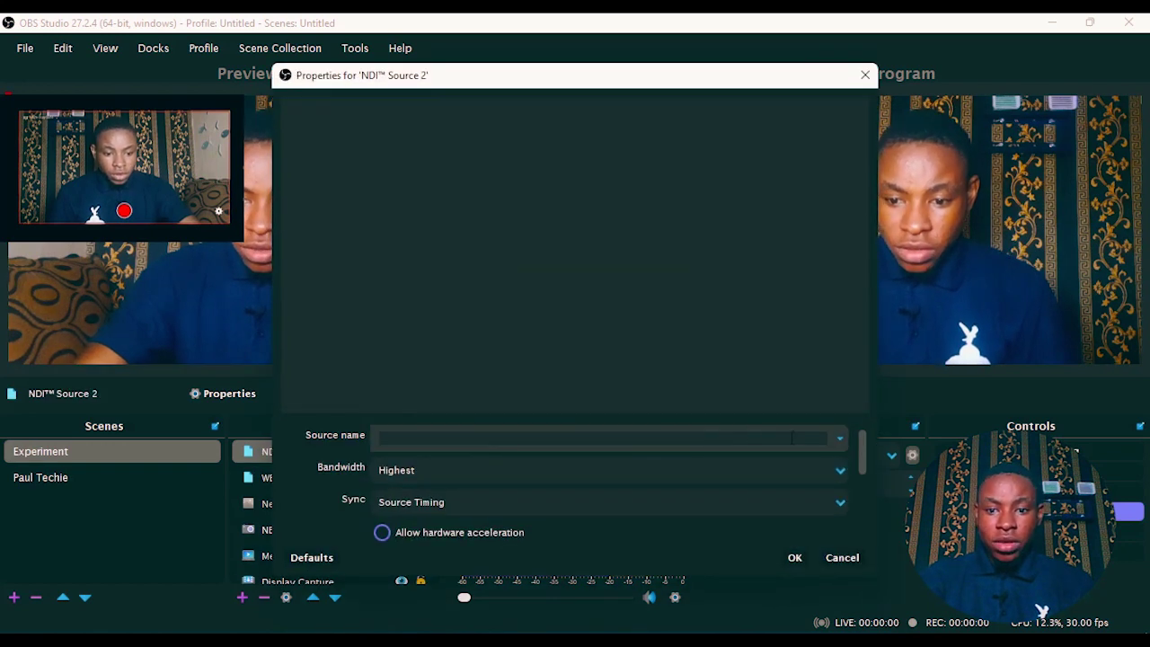
{"action": "left_click", "coordinate": [840, 440]}
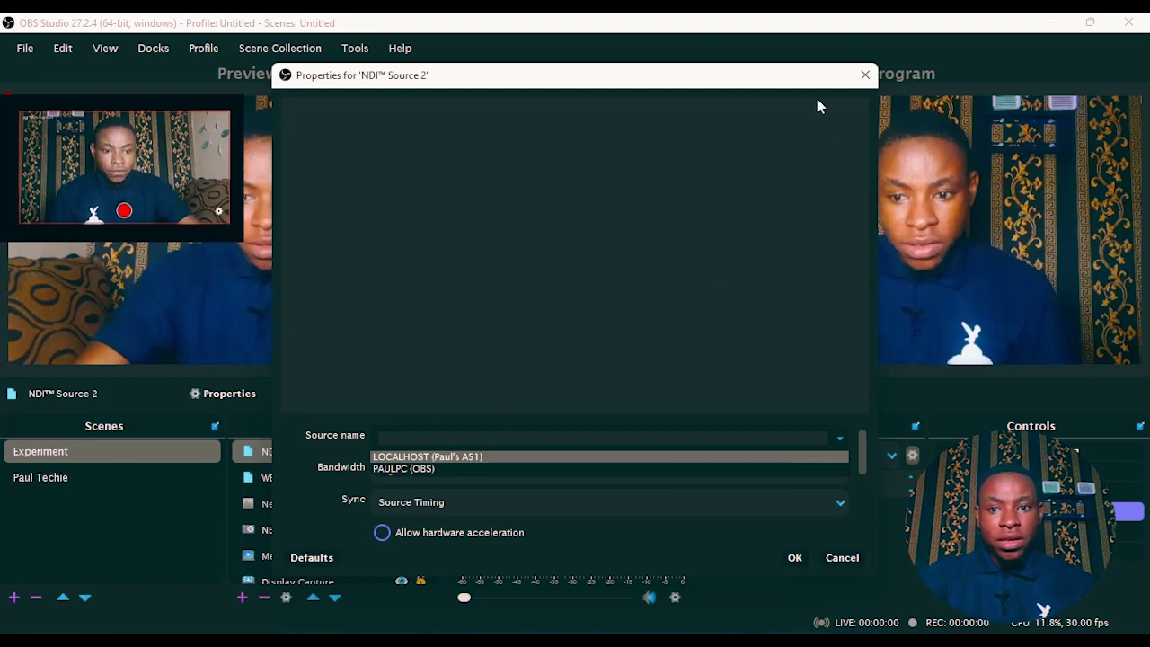
{"action": "left_click", "coordinate": [539, 86]}
{"action": "left_click", "coordinate": [862, 76]}
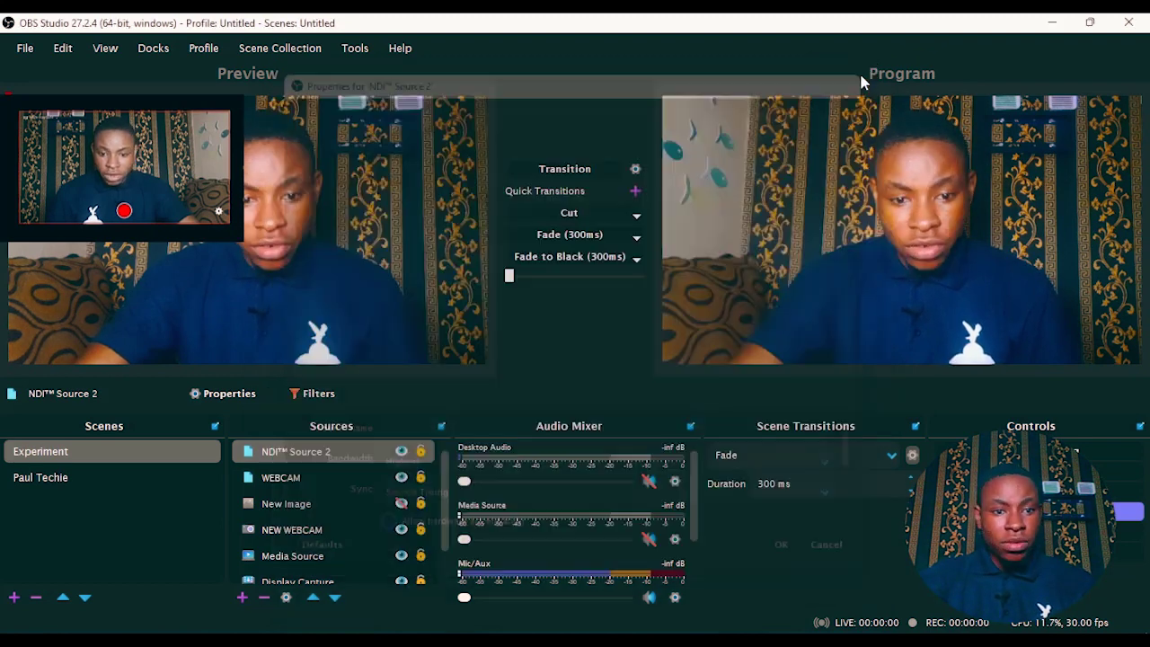